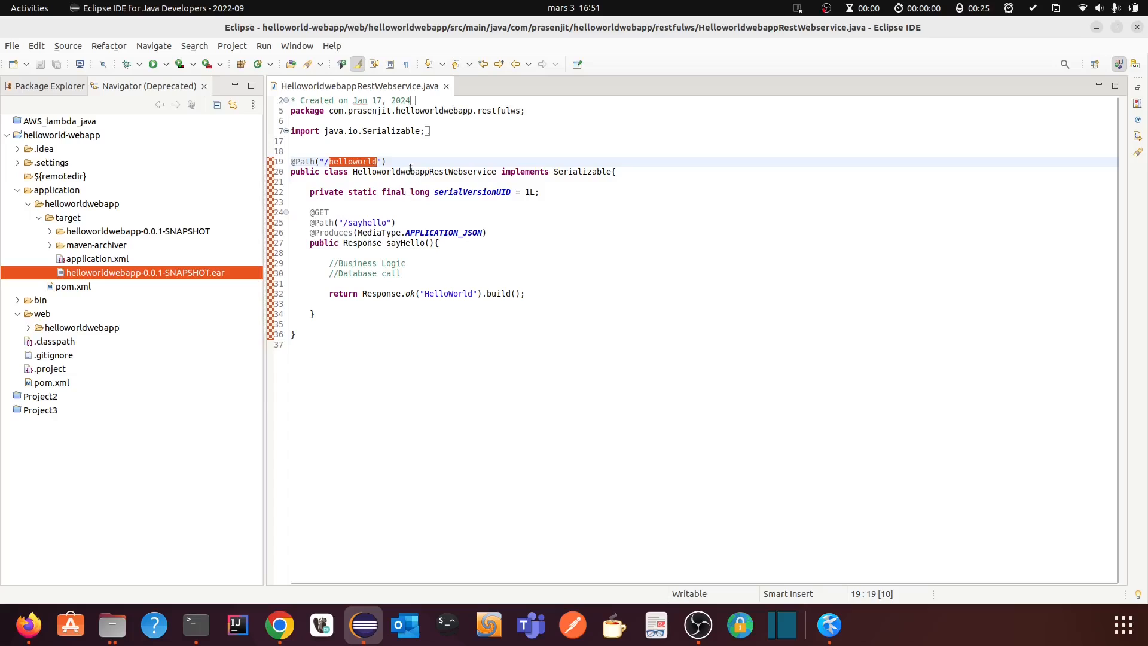
# - Review the REST web service class, its sayHello method and the HelloWorld string in its return statement
pyautogui.doubleClick(414, 172)
pyautogui.click(358, 253)
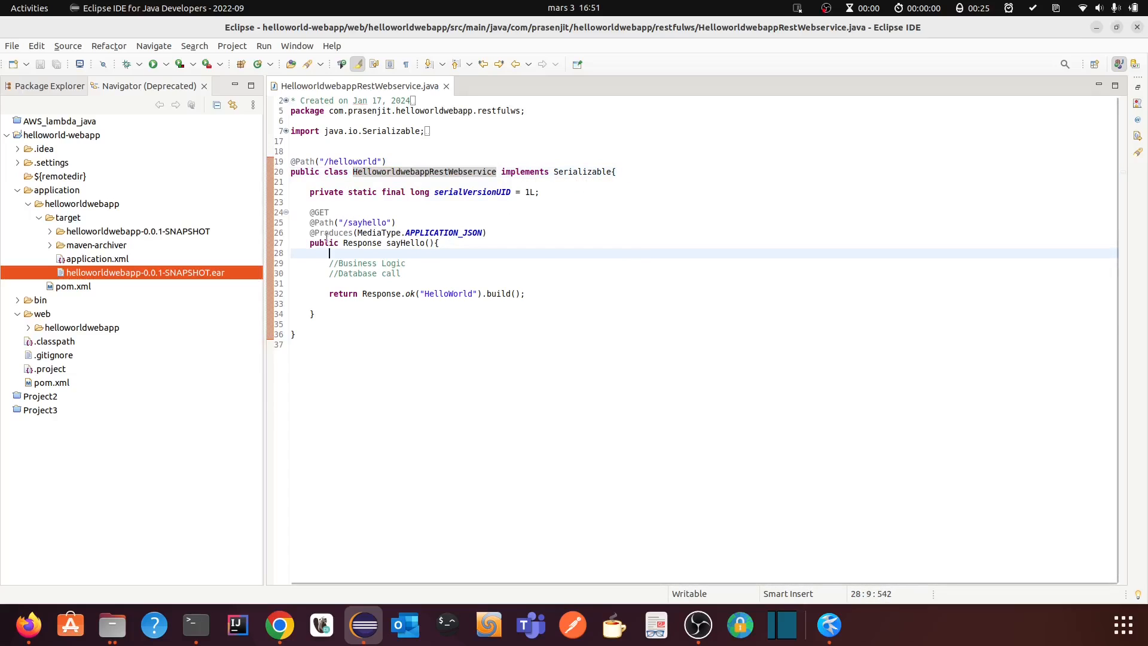
pyautogui.click(401, 243)
pyautogui.click(443, 293)
pyautogui.doubleClick(442, 293)
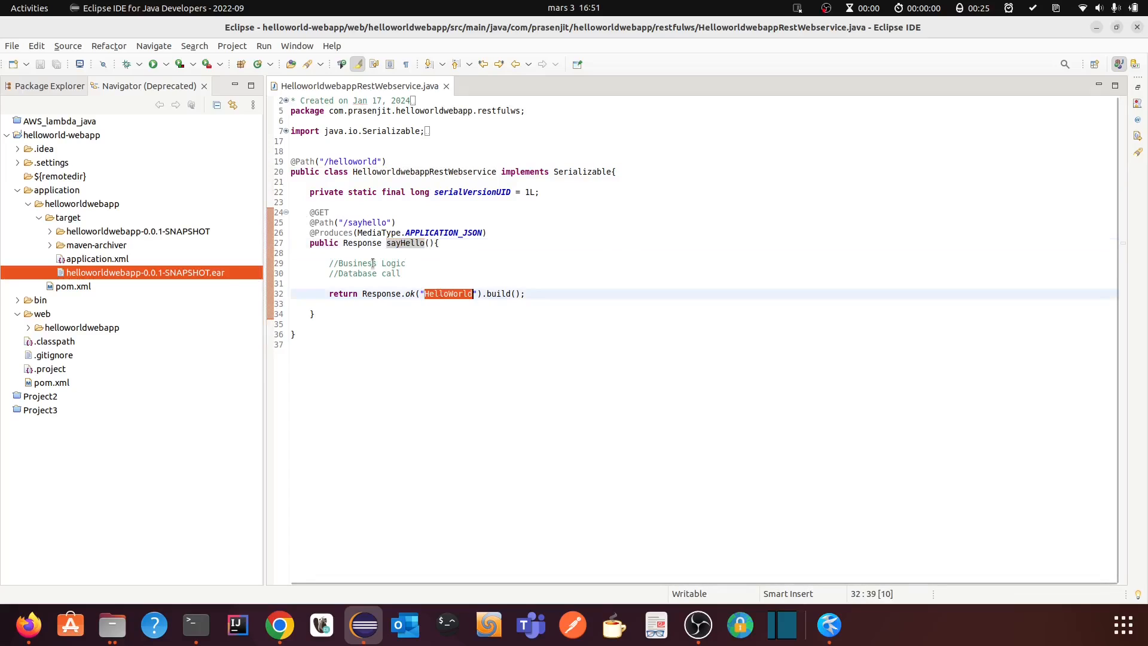
# - Add an empty line below the Business Logic comment and another below the Database call comment in sayHello
pyautogui.click(423, 264)
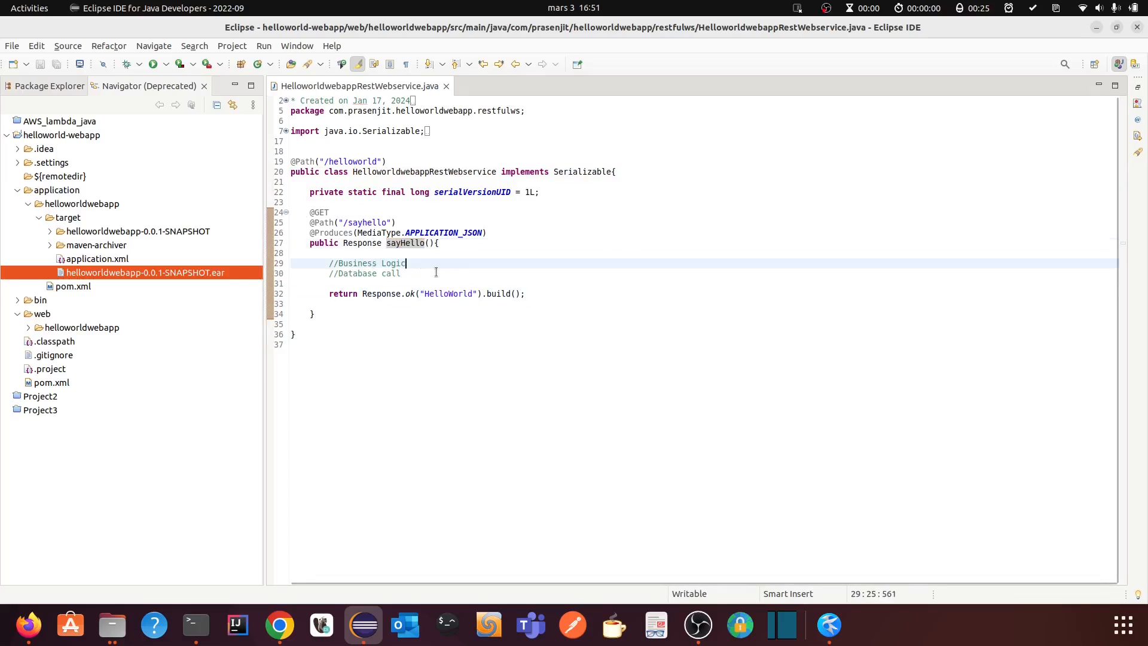
pyautogui.press('Return')
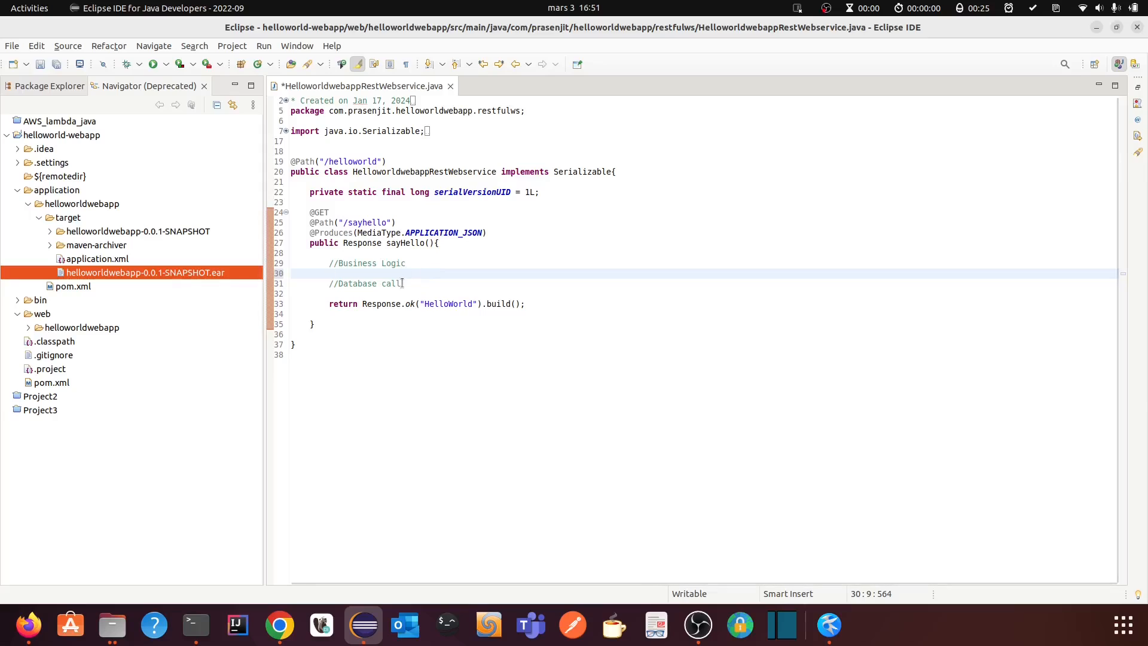
pyautogui.click(408, 284)
pyautogui.press('Return')
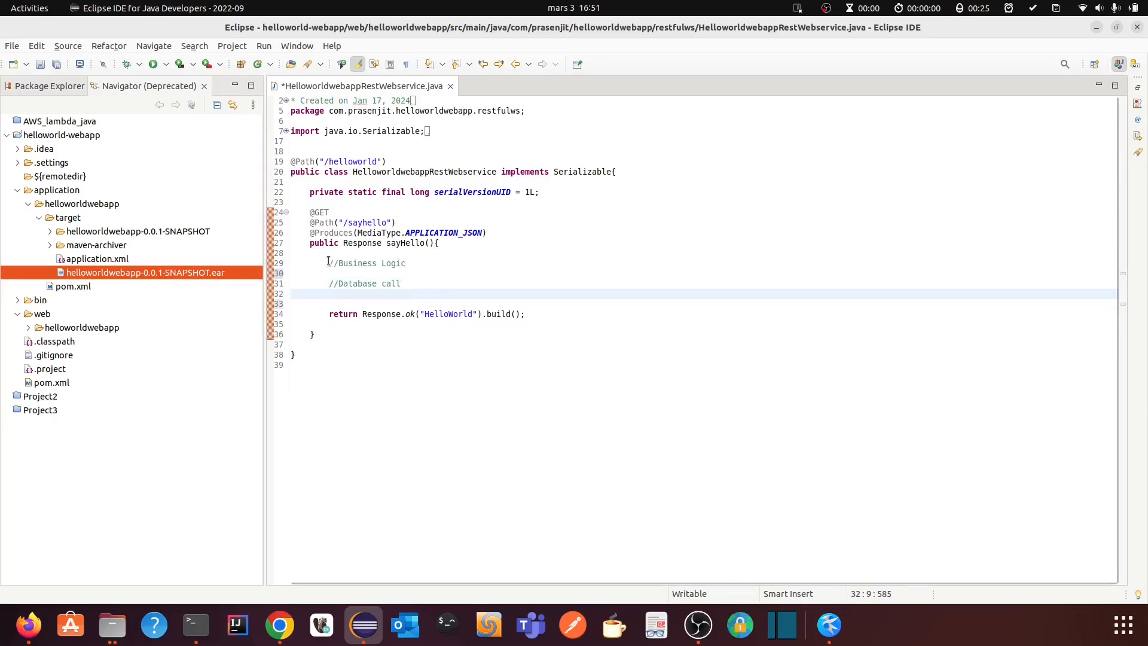
pyautogui.moveTo(327, 261); pyautogui.dragTo(329, 294)
pyautogui.click(329, 294)
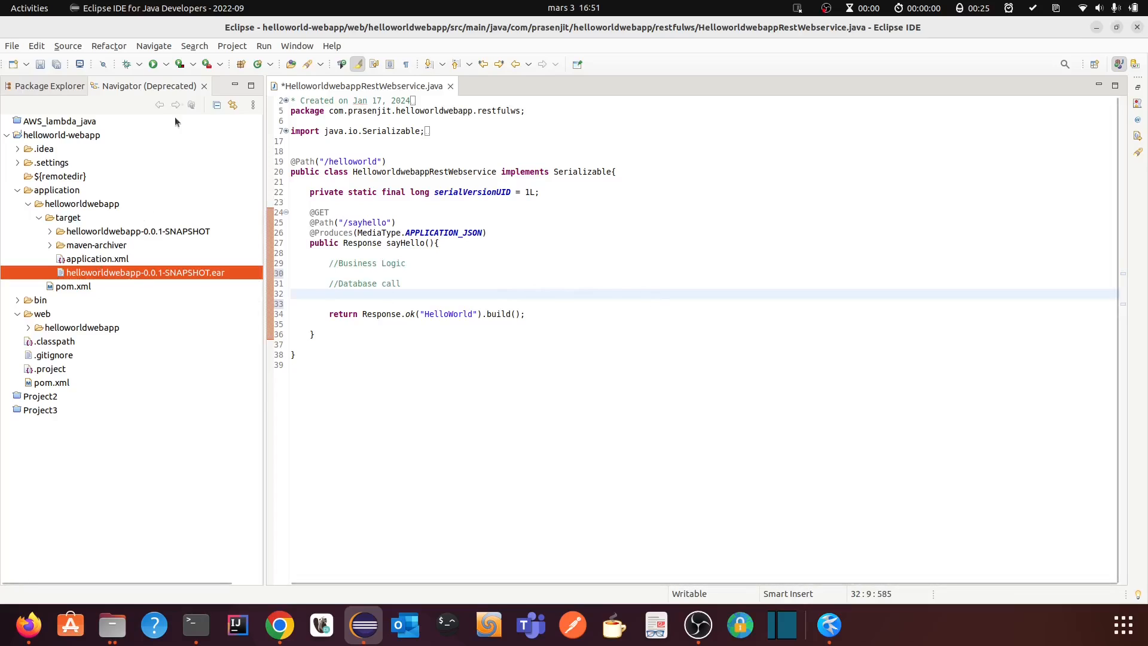
# - Collapse the project tree and link it with the editor to reveal the open class file
pyautogui.click(217, 106)
pyautogui.click(233, 104)
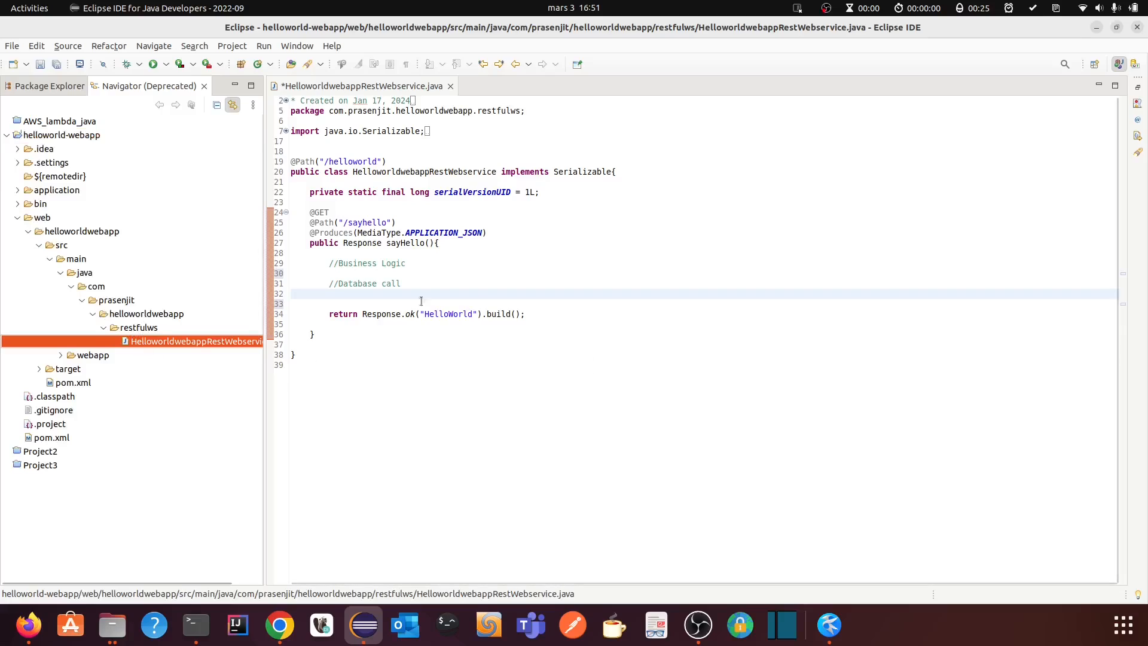
# - Review the business logic, database call and return lines of sayHello, and save the web service class
pyautogui.click(407, 275)
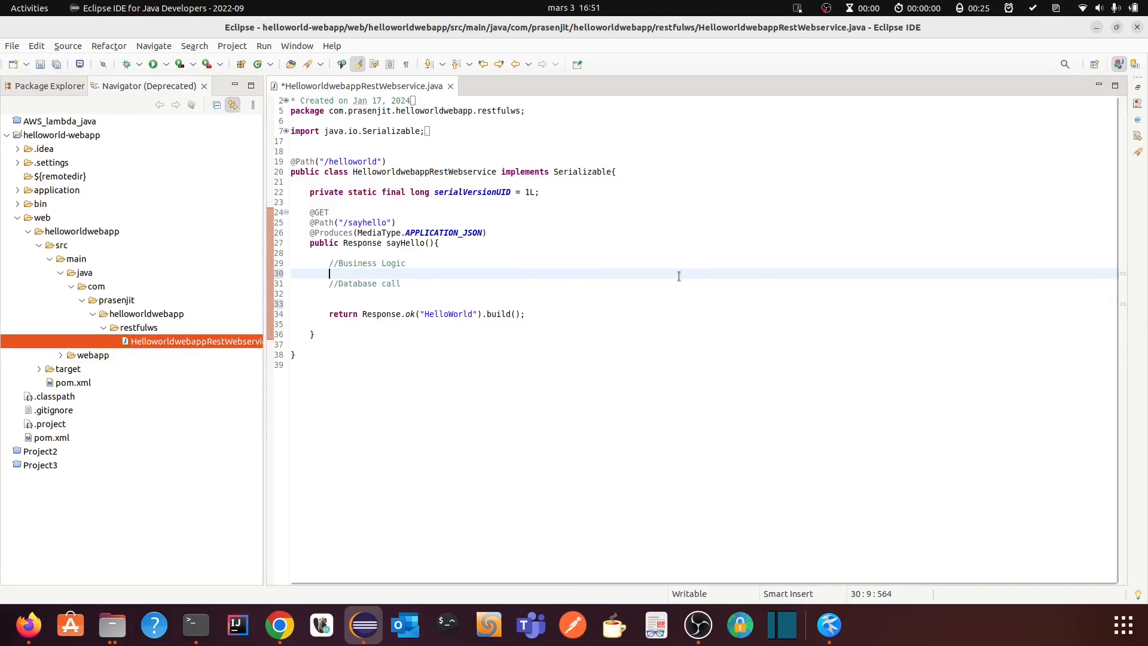
pyautogui.click(426, 289)
pyautogui.click(378, 274)
pyautogui.click(535, 316)
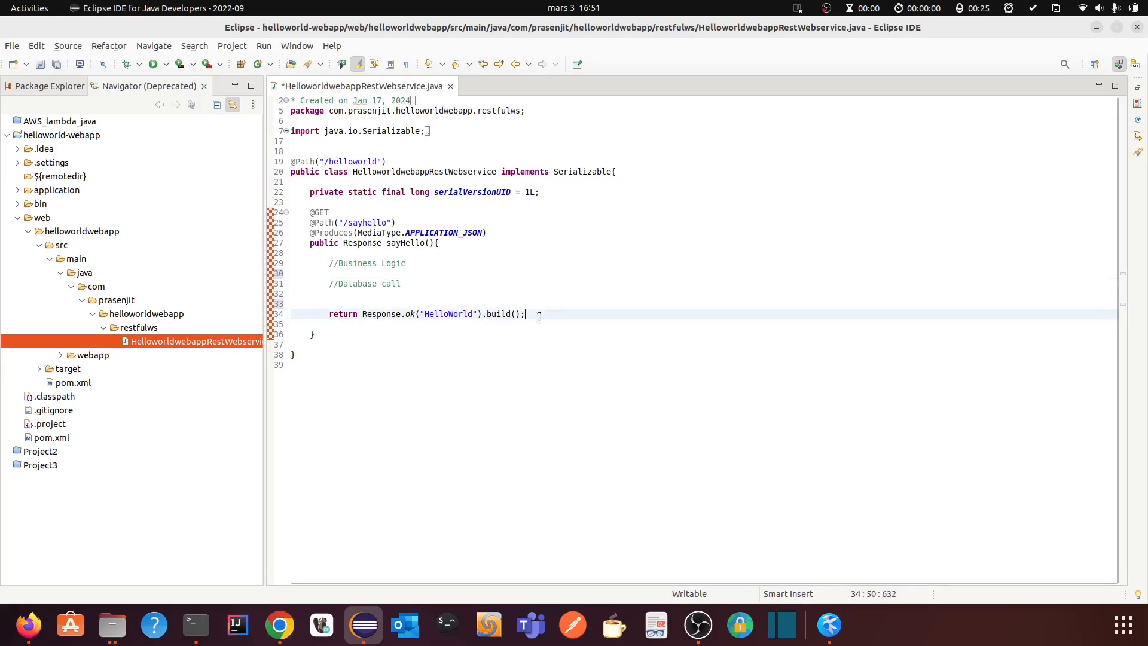
pyautogui.click(598, 336)
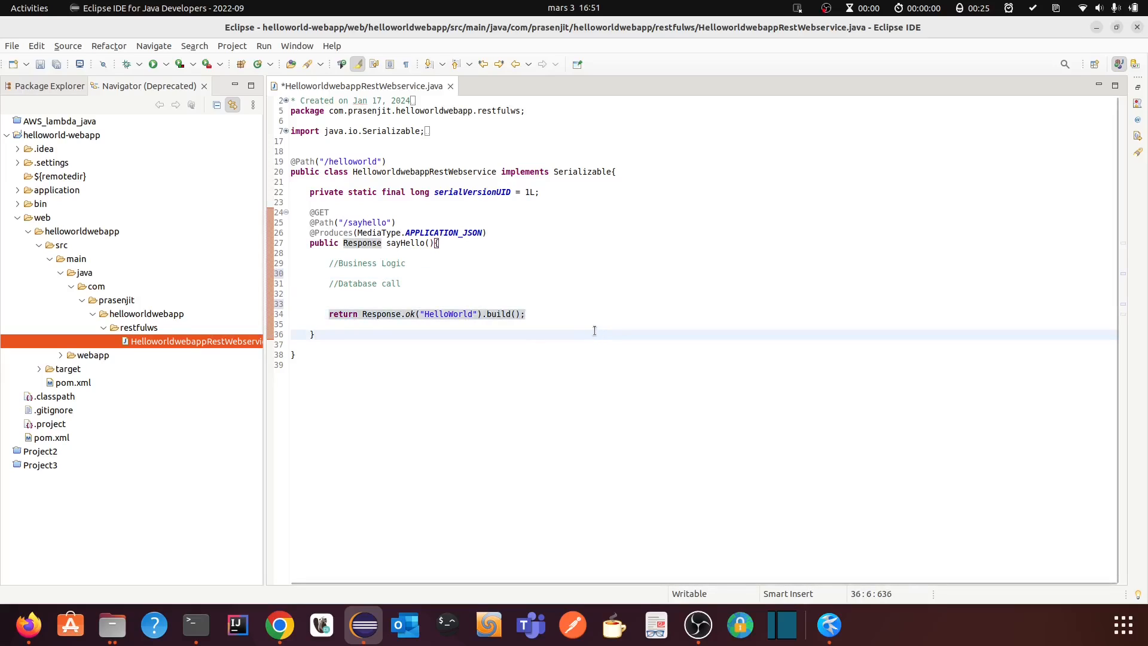
pyautogui.hotkey('ctrl', 's')
pyautogui.click(452, 263)
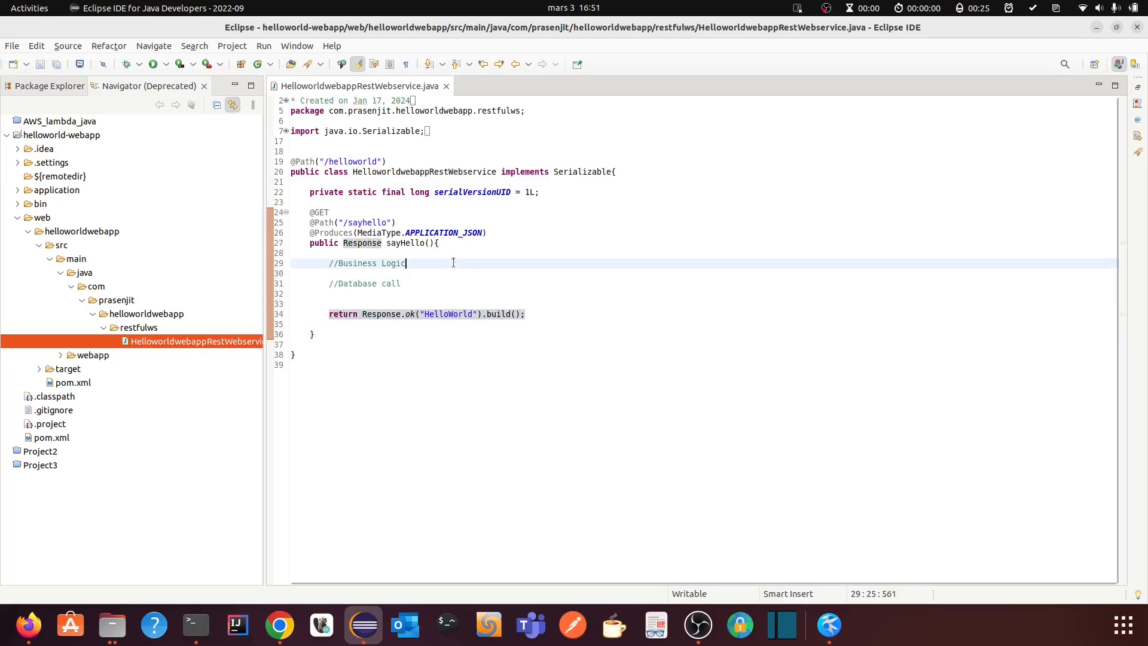
pyautogui.click(508, 273)
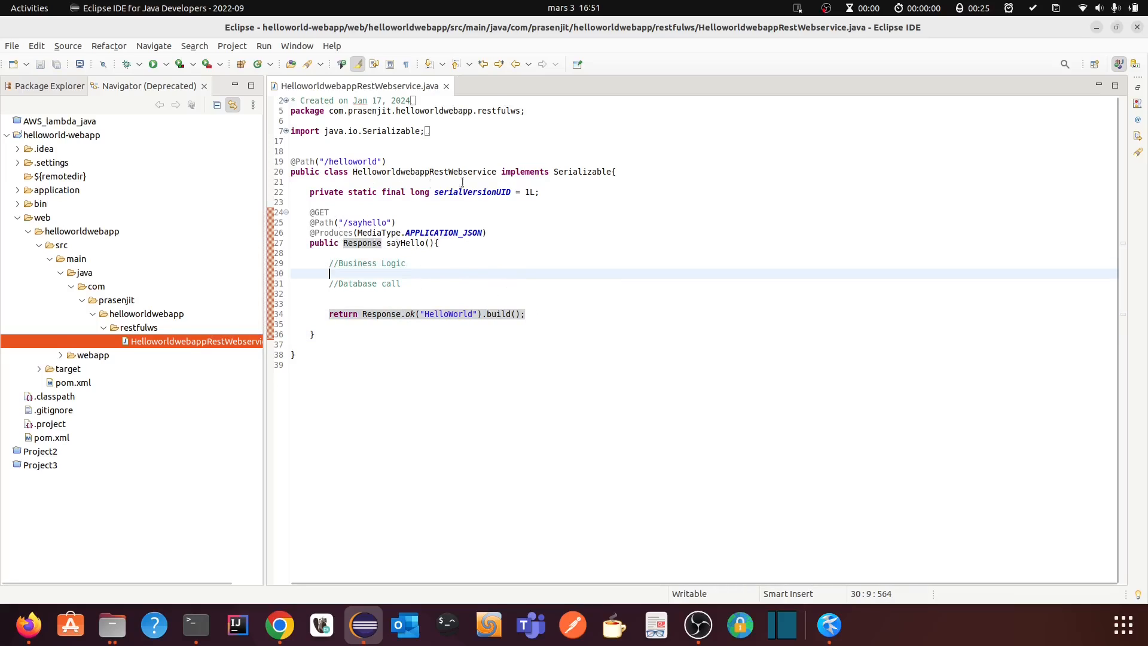
# - Switch to the file manager and view the apps folder inside apache-tomee-plus-9.1.0
pyautogui.click(118, 629)
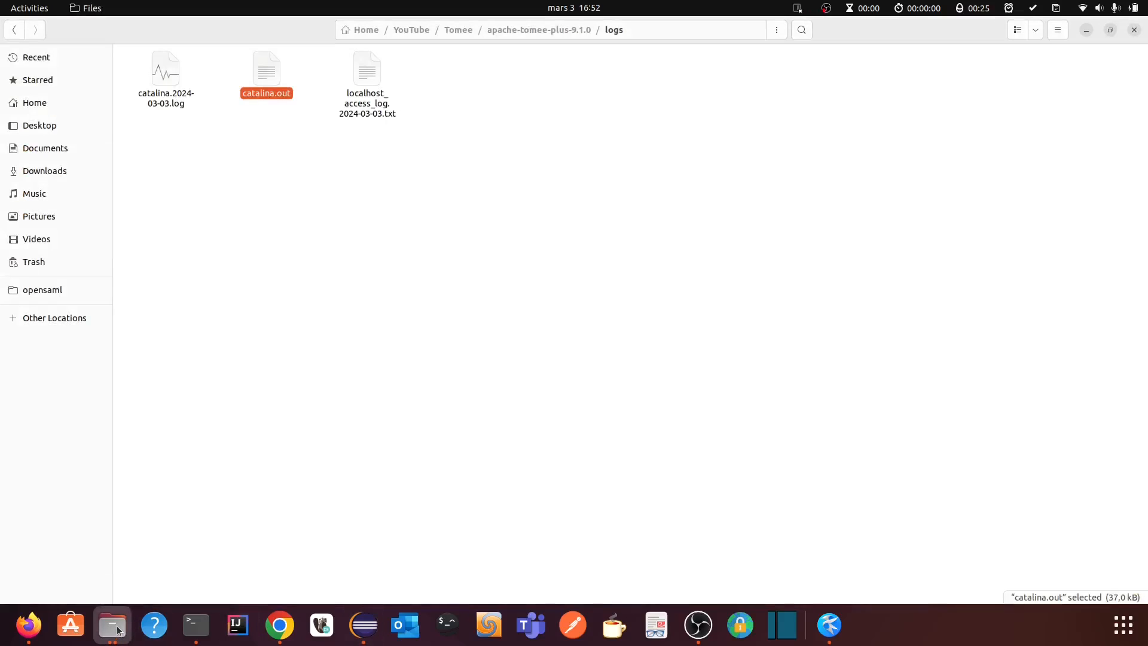
pyautogui.click(547, 36)
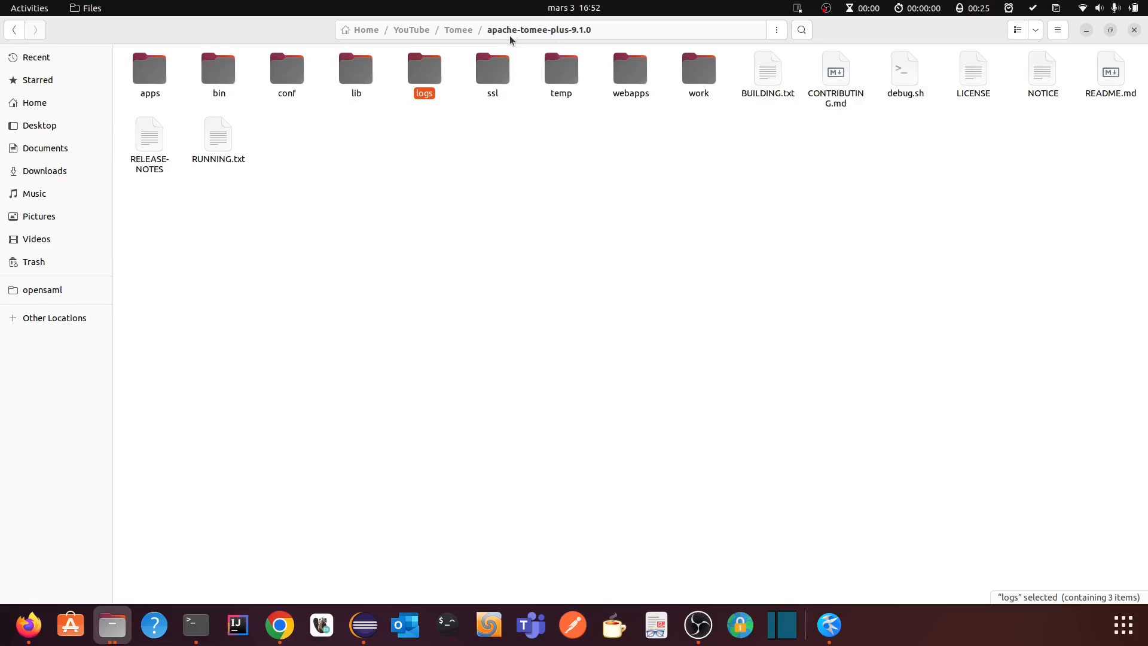
pyautogui.click(518, 175)
pyautogui.doubleClick(151, 73)
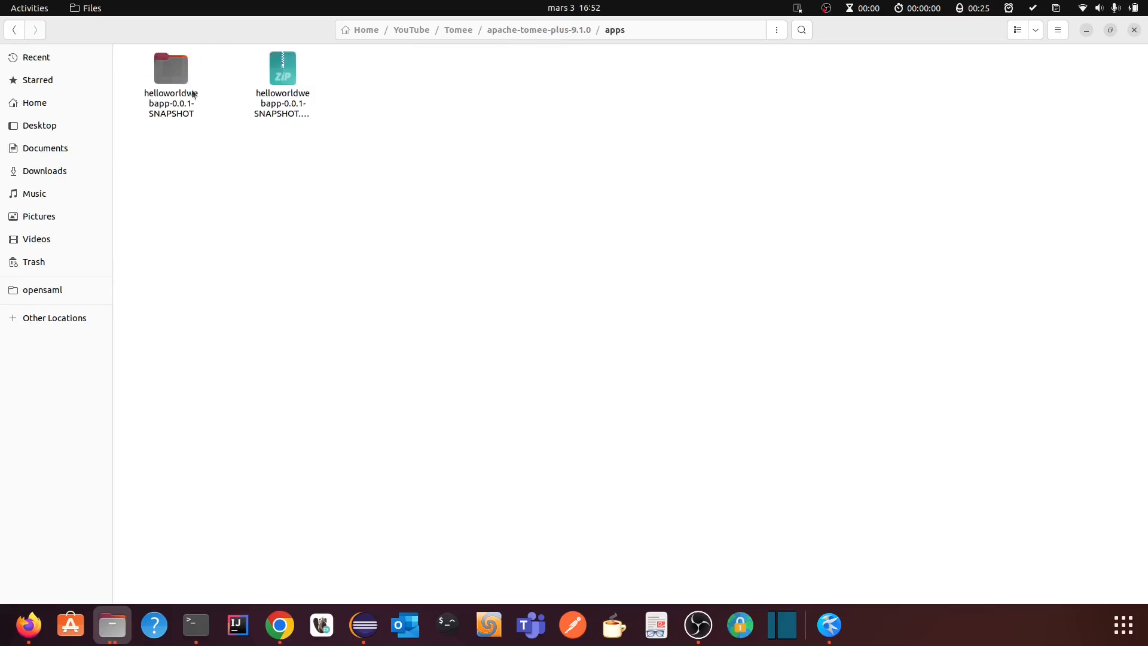
# - Switch to Chrome and request localhost:8080/helloworldwebapp/helloworld/sayhello again to check the service's response
pyautogui.click(279, 625)
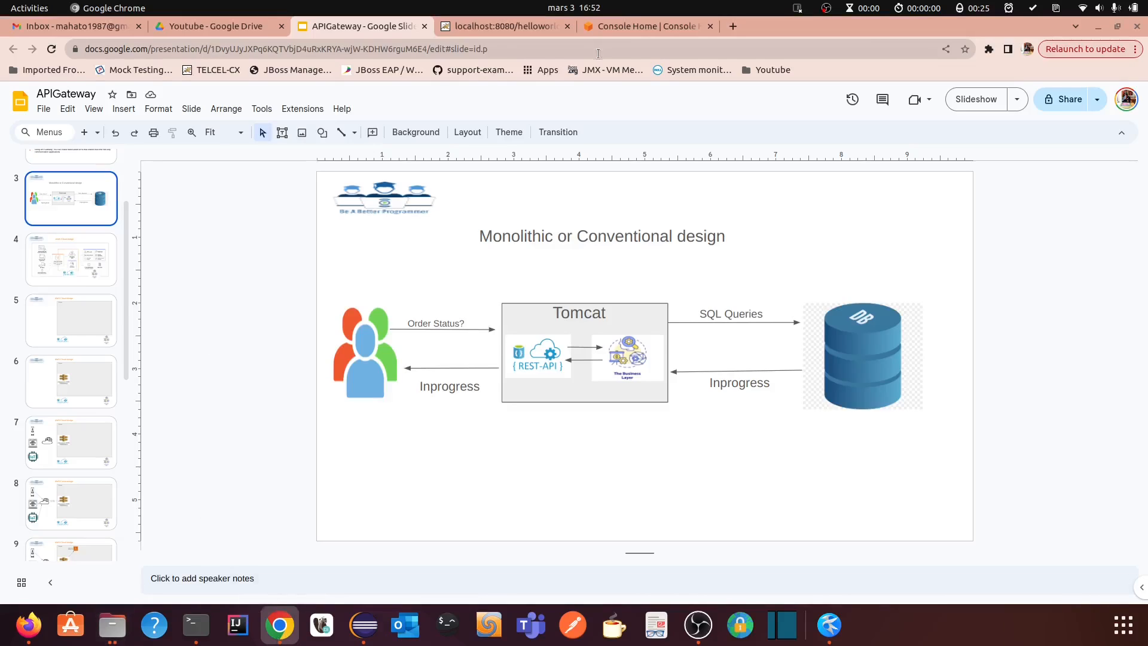
pyautogui.click(529, 27)
pyautogui.click(363, 52)
pyautogui.press('End')
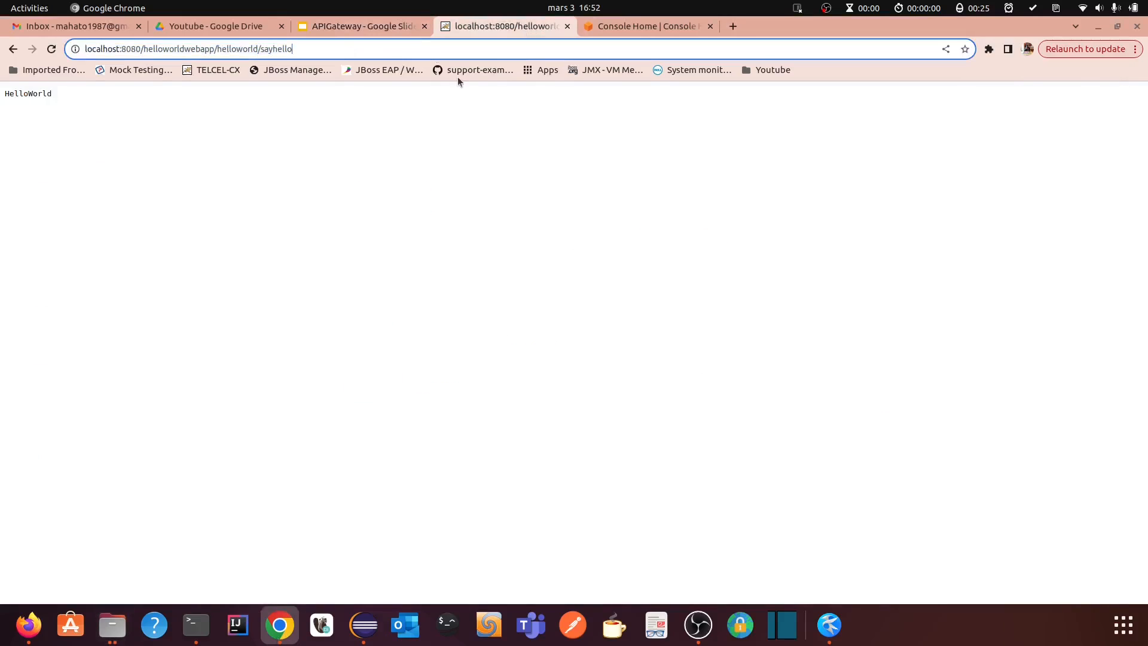
pyautogui.press('Return')
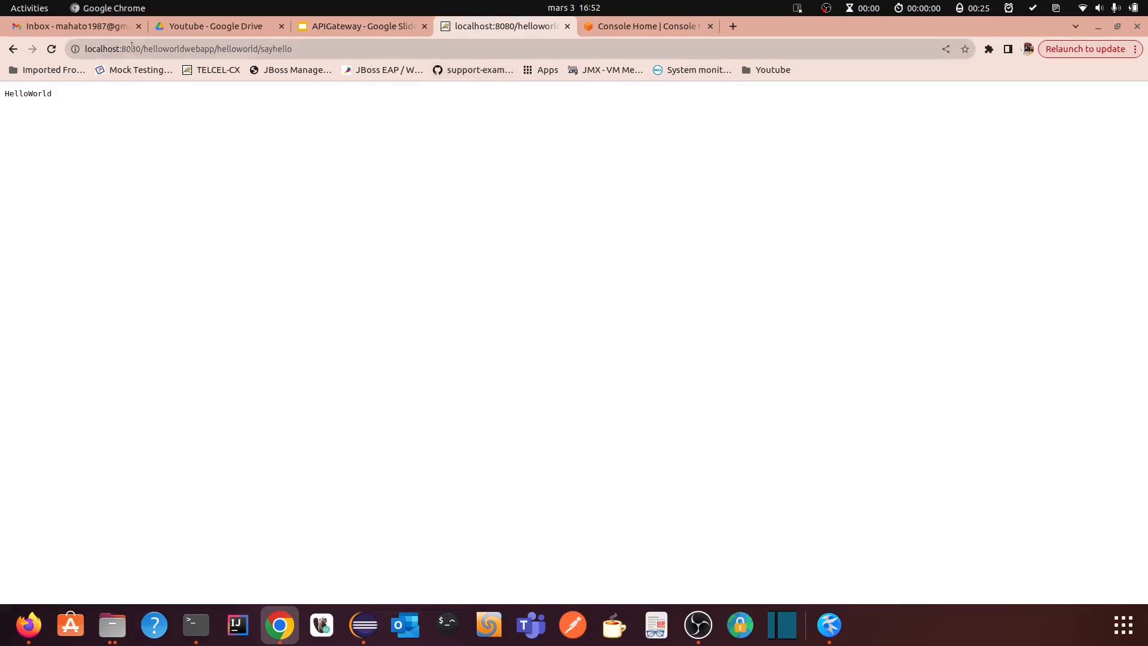
pyautogui.doubleClick(40, 93)
pyautogui.click(487, 177)
# - Search the AWS console for "apig" and open the API Gateway service in a new browser tab
pyautogui.click(626, 27)
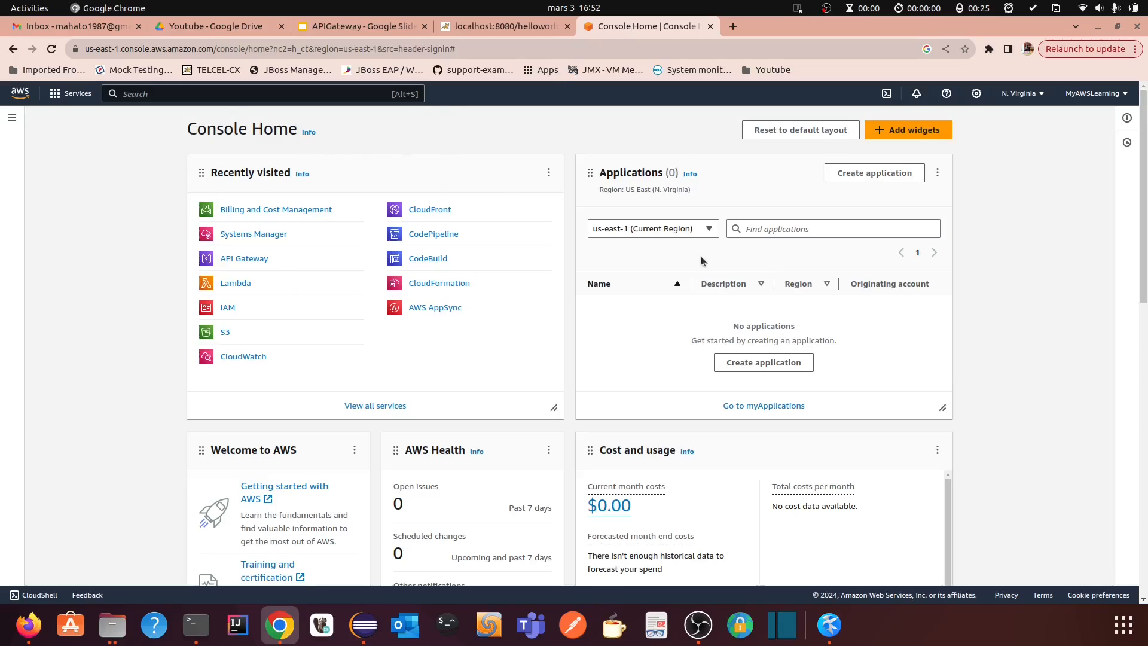
pyautogui.write('apig')
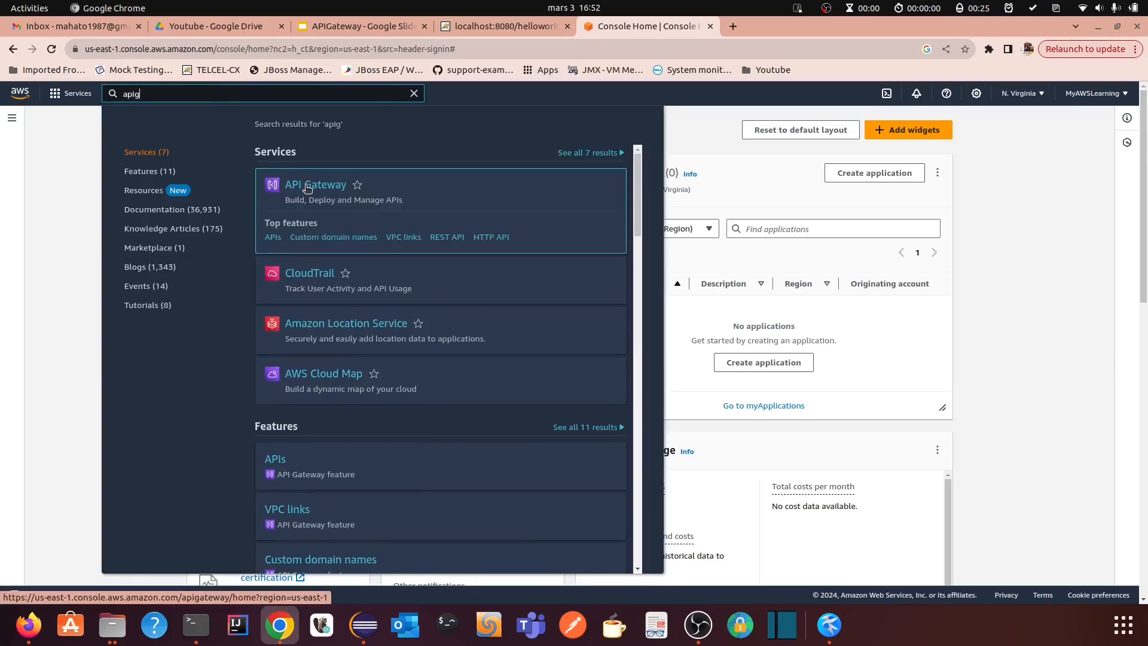
pyautogui.rightClick(323, 186)
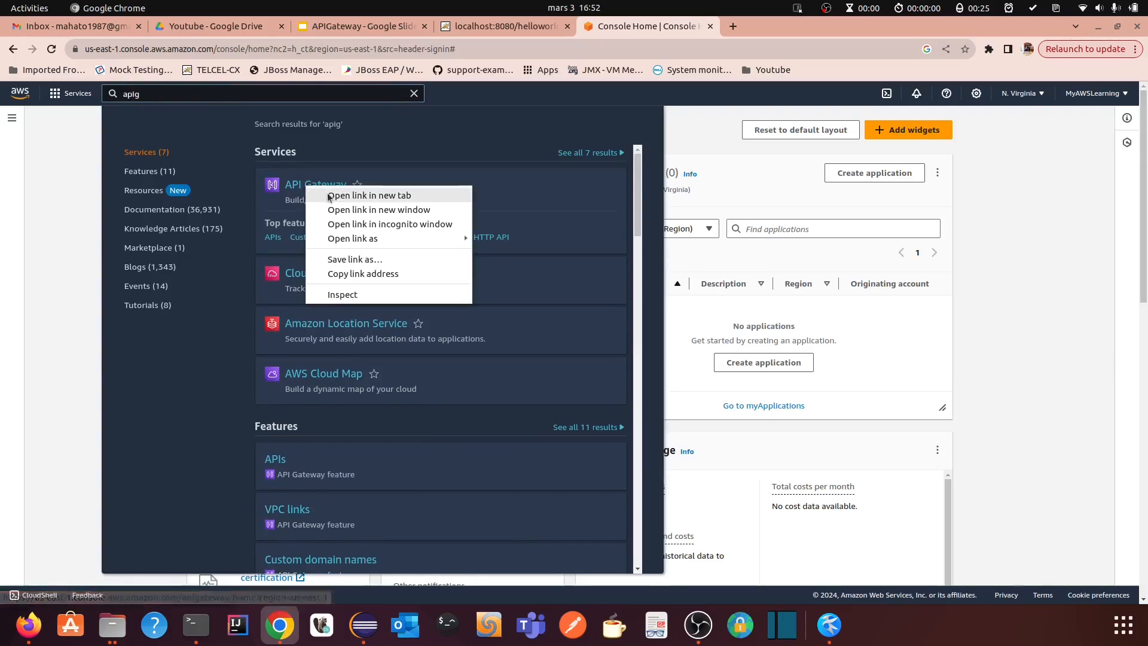
pyautogui.click(359, 195)
pyautogui.click(756, 27)
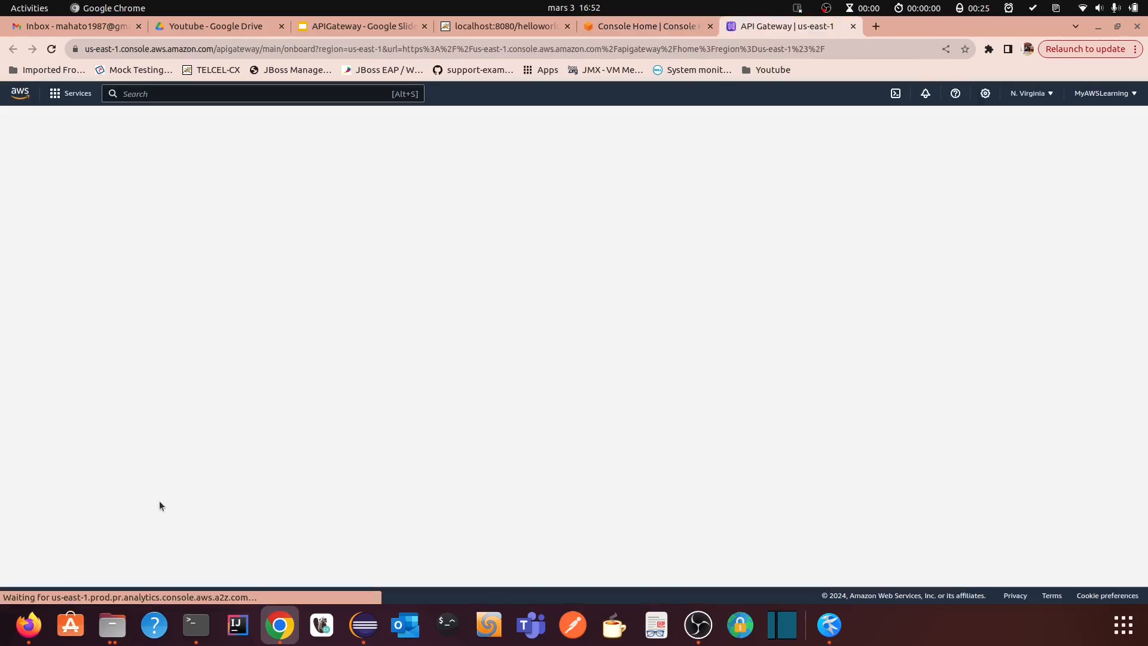
# - Search the AWS console for "lambda" and open the Lambda service in another new browser tab
pyautogui.click(646, 26)
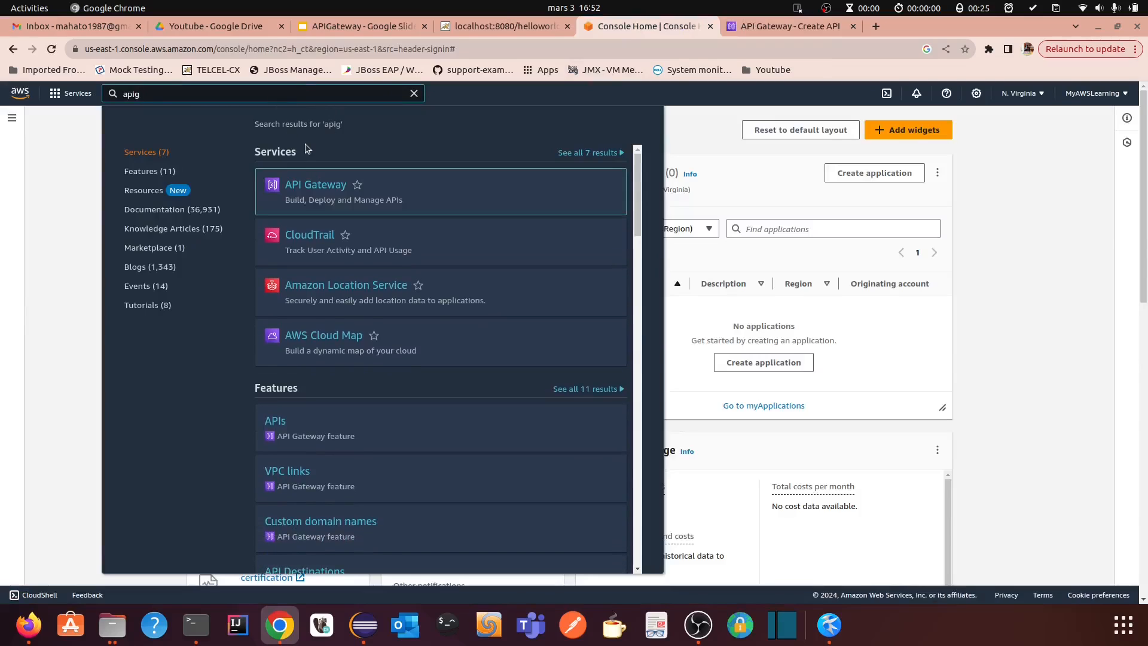
pyautogui.press('Escape')
pyautogui.write('lambda')
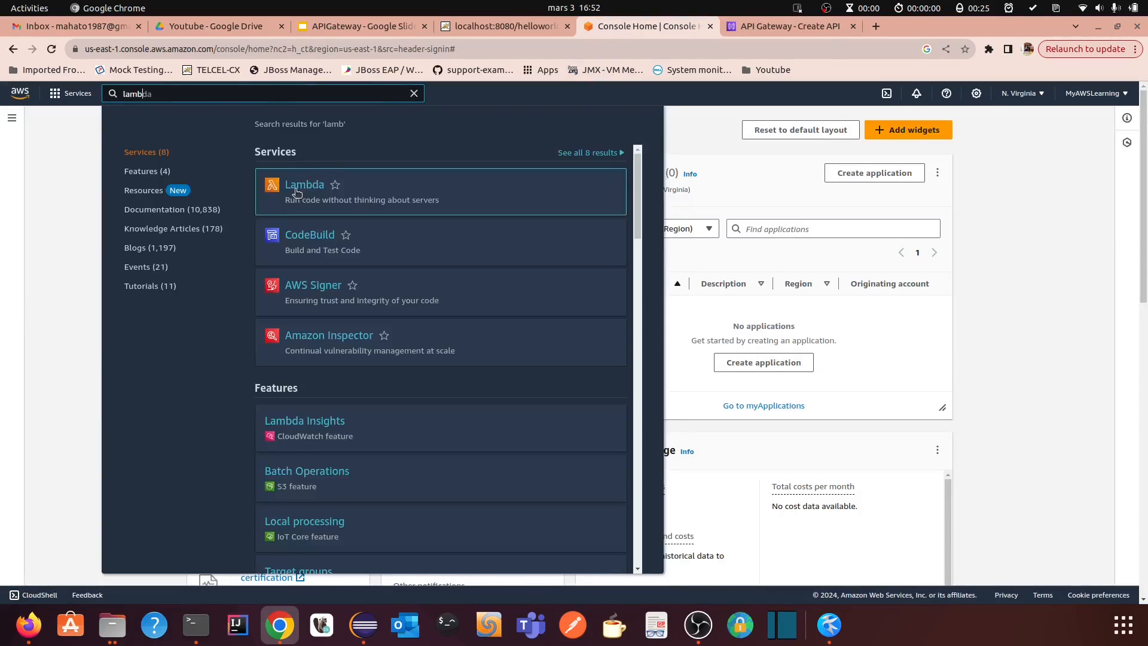
pyautogui.rightClick(302, 189)
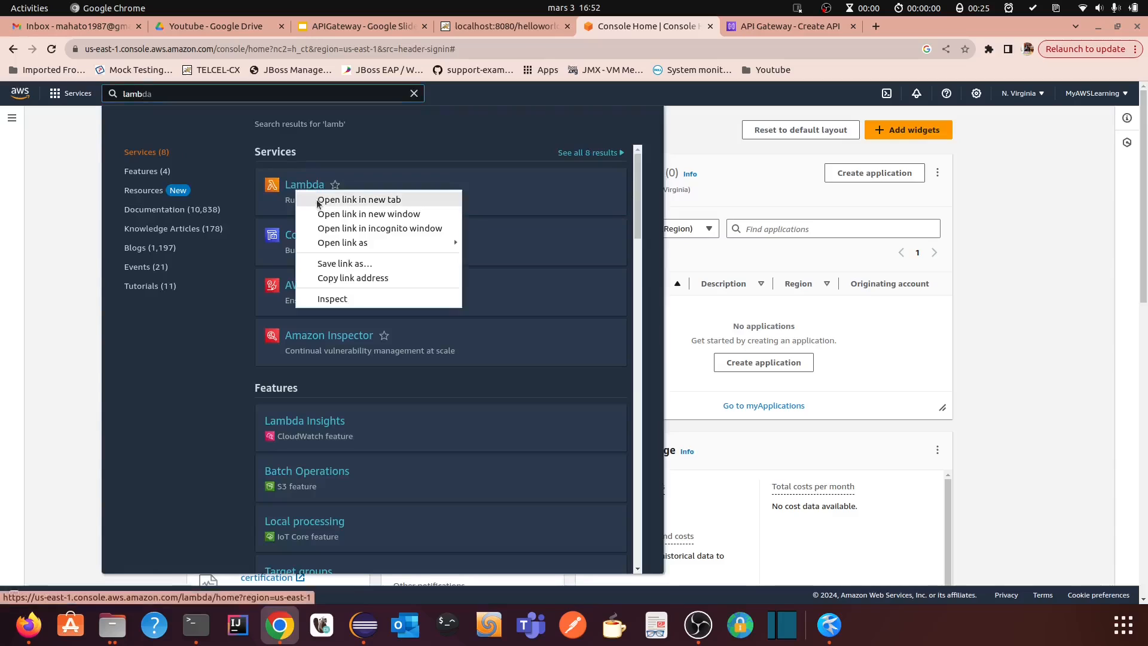
pyautogui.click(323, 202)
pyautogui.click(937, 28)
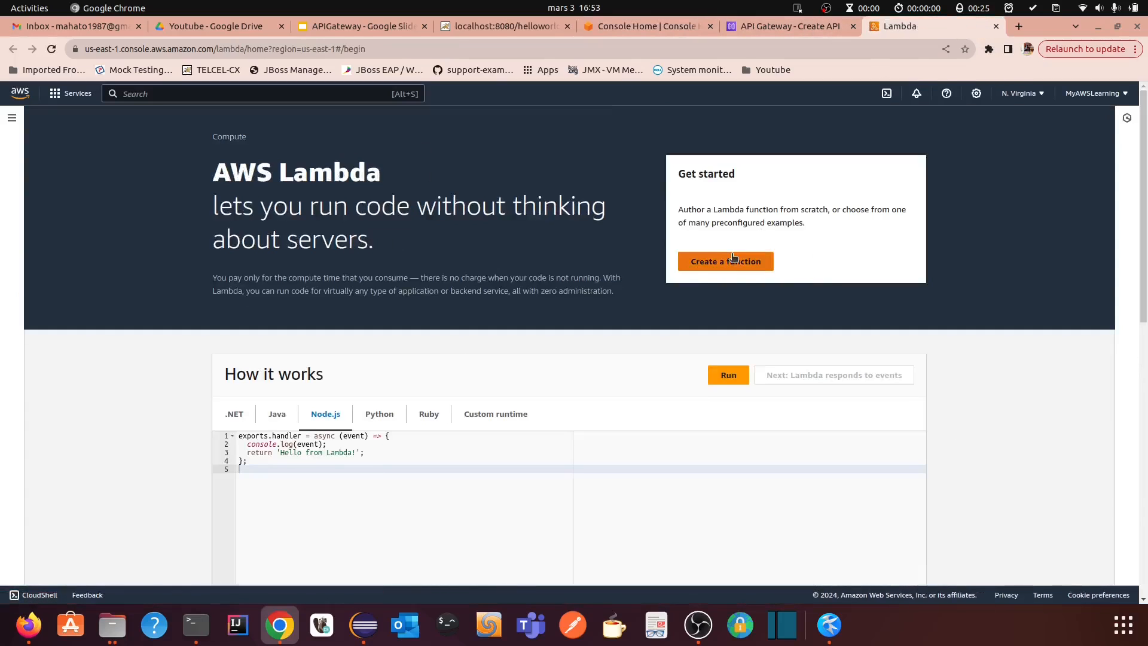
# - Create a Lambda function from scratch named myTestOrder with the Python 3.12 runtime
pyautogui.click(723, 261)
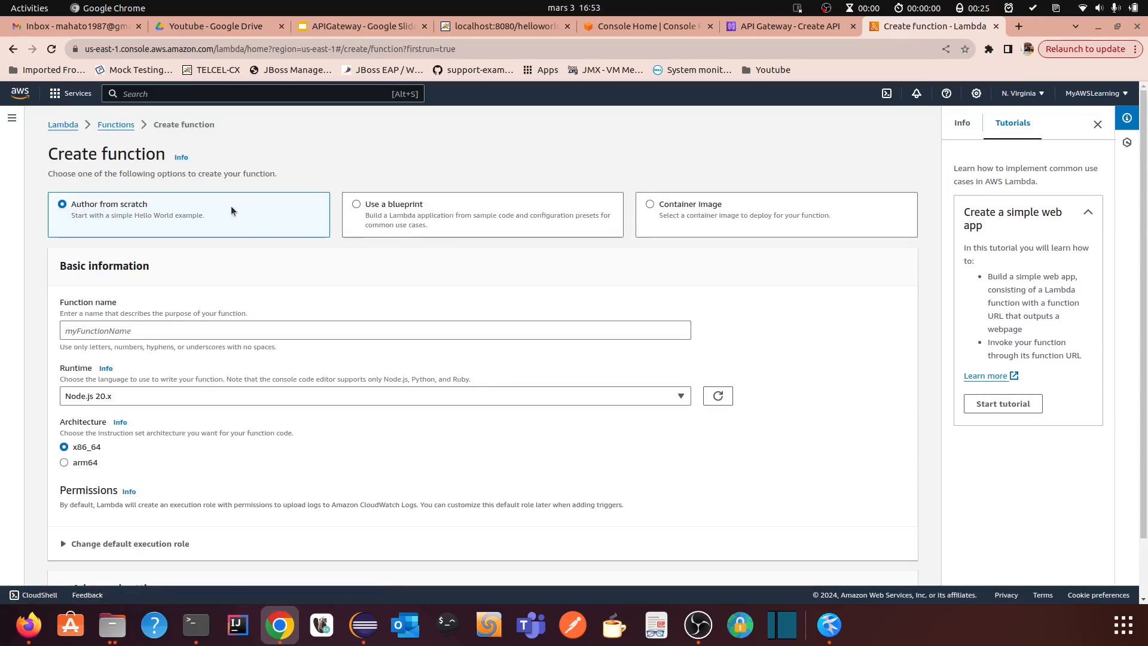
pyautogui.write('m')
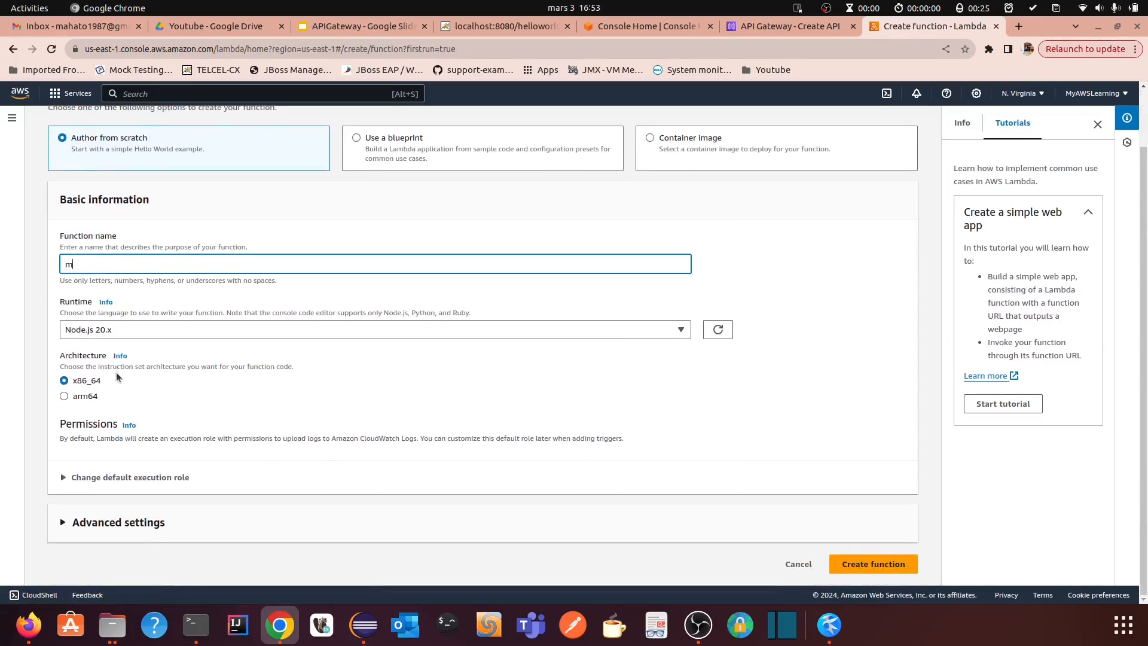
pyautogui.write('yTestOrder')
pyautogui.click(657, 329)
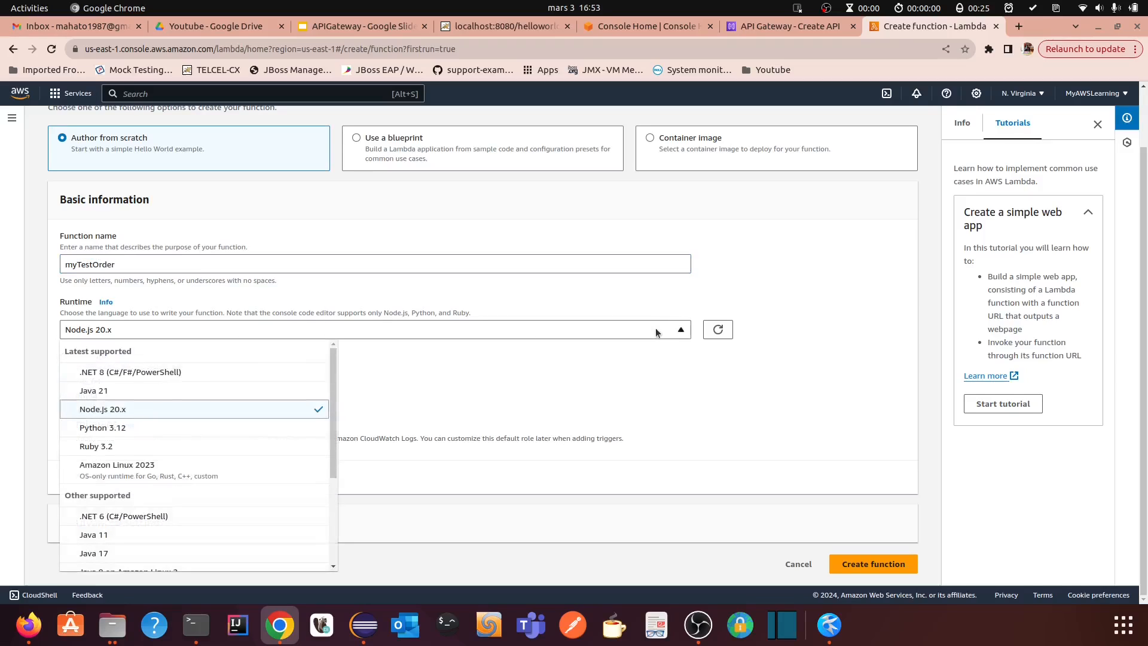
pyautogui.click(130, 428)
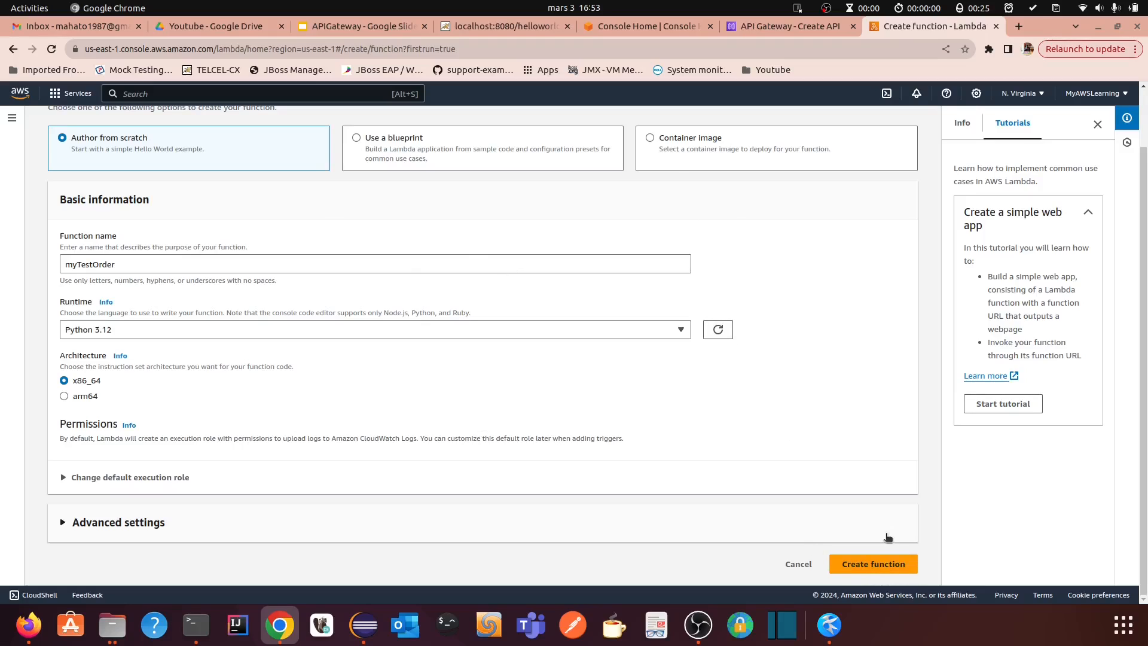
pyautogui.click(871, 568)
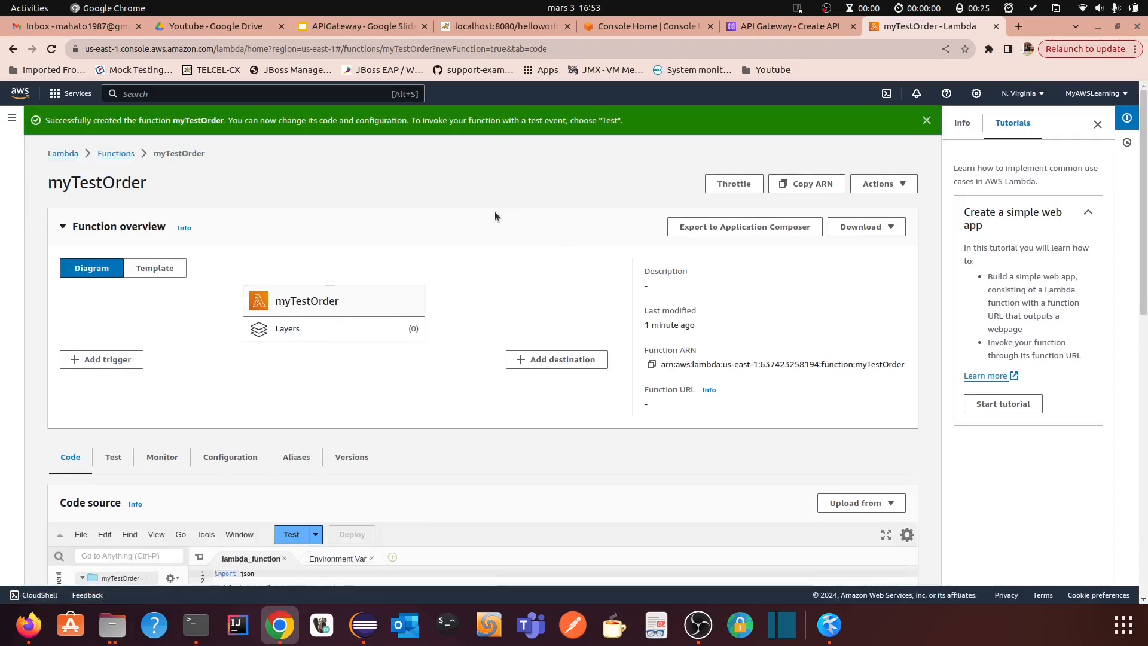
# - Examine the myTestOrder function overview and the default lambda_handler code in its code source
pyautogui.scroll(-3, 494, 207)
pyautogui.scroll(3, 525, 242)
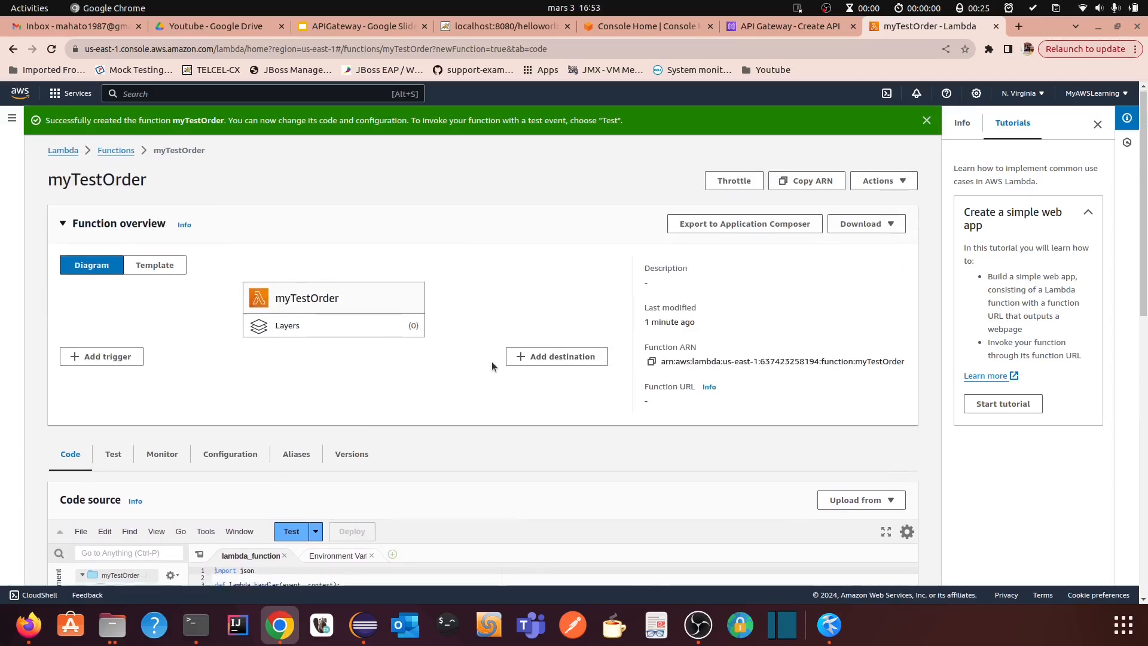
pyautogui.scroll(-2, 492, 361)
pyautogui.scroll(-2, 538, 410)
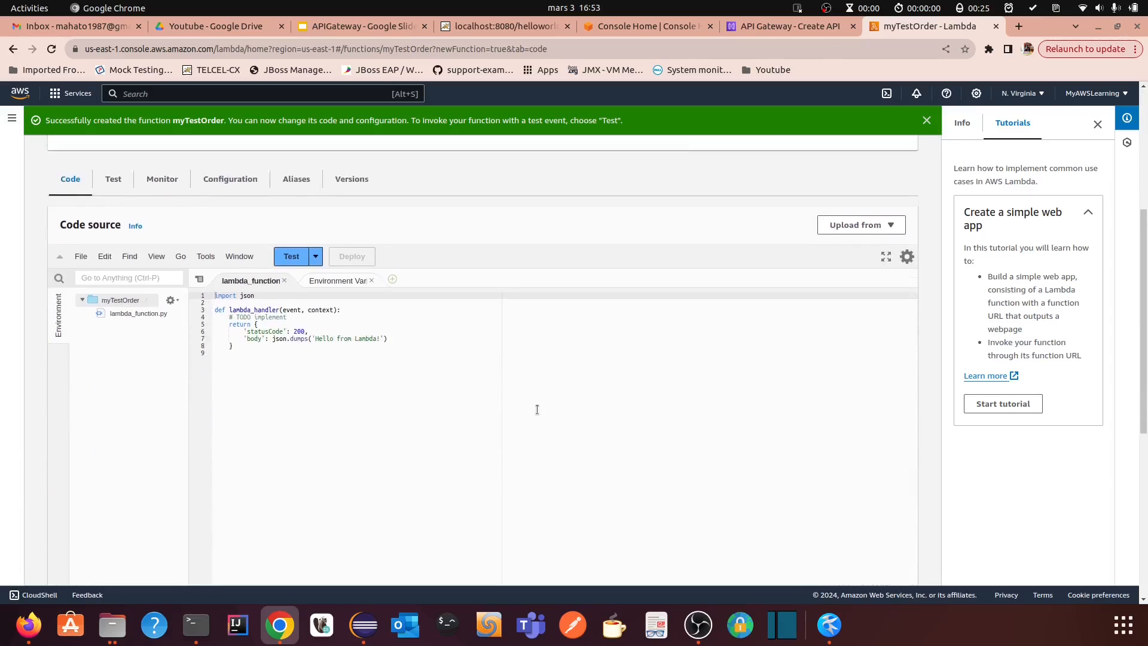
pyautogui.scroll(4, 428, 322)
pyautogui.scroll(-4, 229, 390)
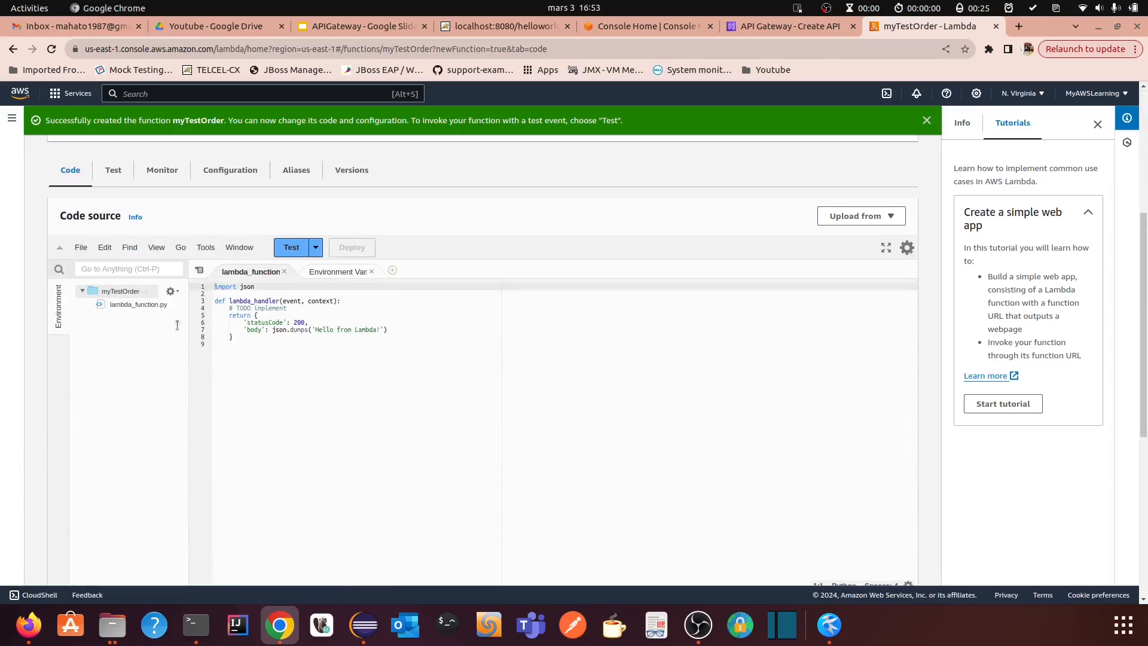
pyautogui.click(360, 303)
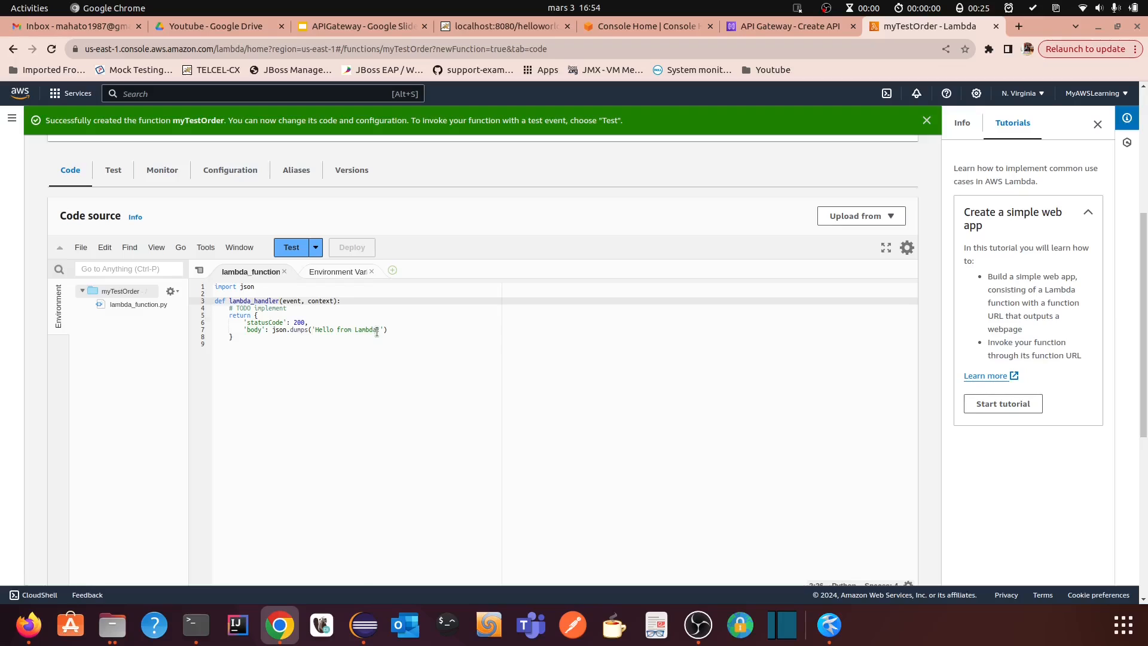
# - Replace the body string in lambda_handler with HelloWorld, the text returned by the Eclipse REST service, and deploy the function
pyautogui.click(364, 625)
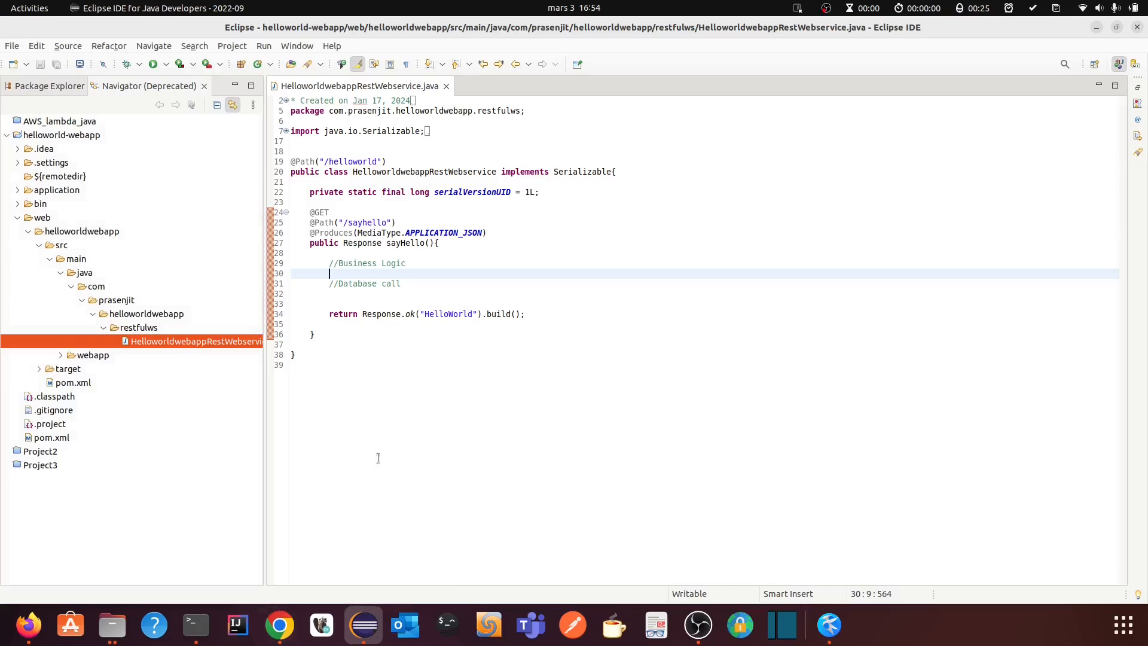
pyautogui.doubleClick(448, 313)
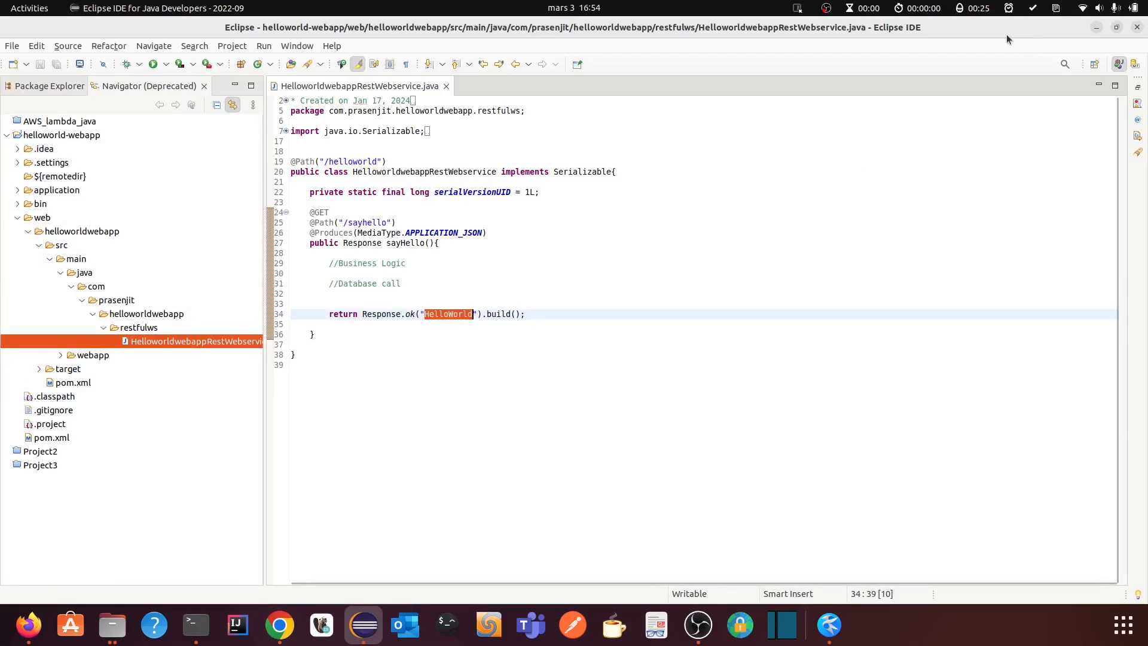
pyautogui.click(1096, 28)
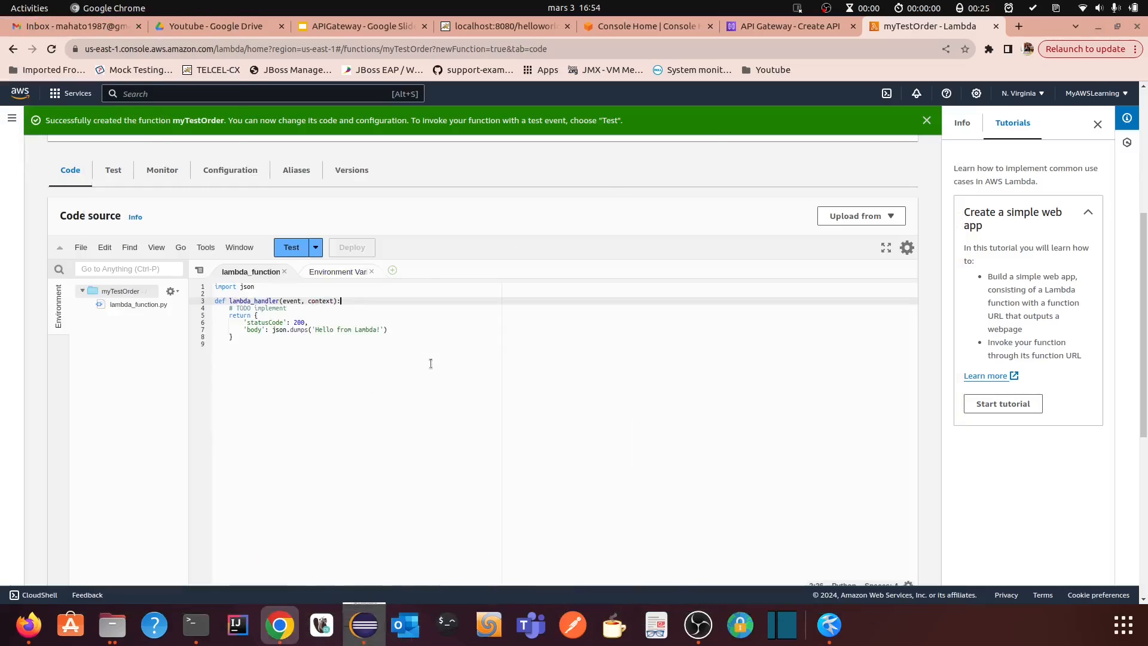
pyautogui.moveTo(381, 330); pyautogui.dragTo(315, 330)
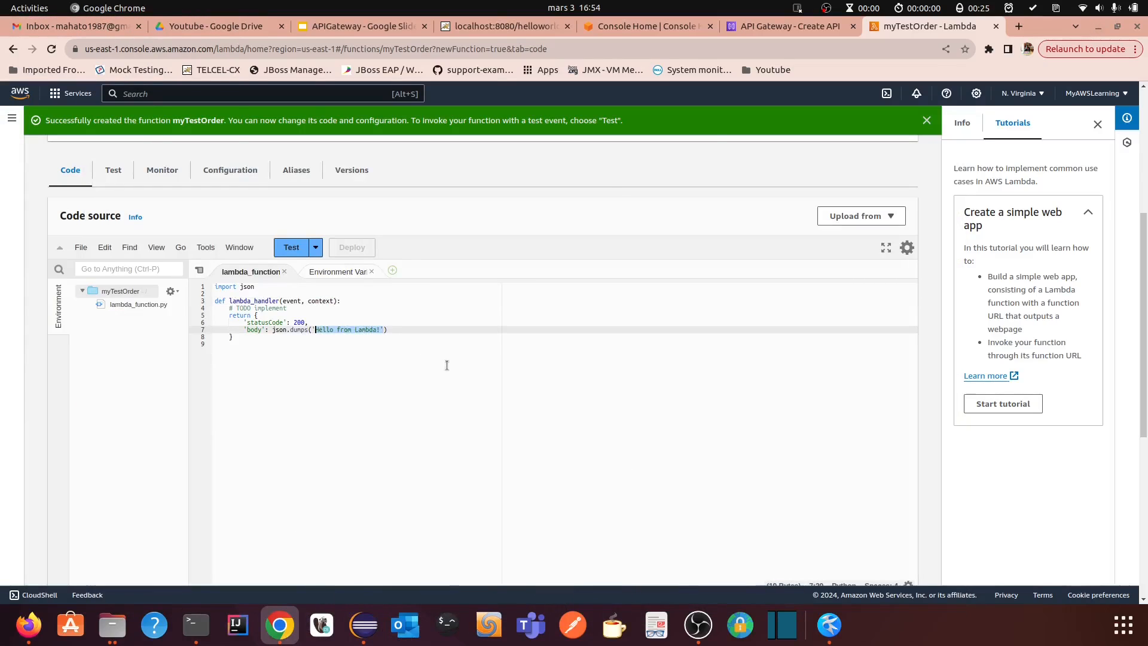
pyautogui.write('HelloWorld')
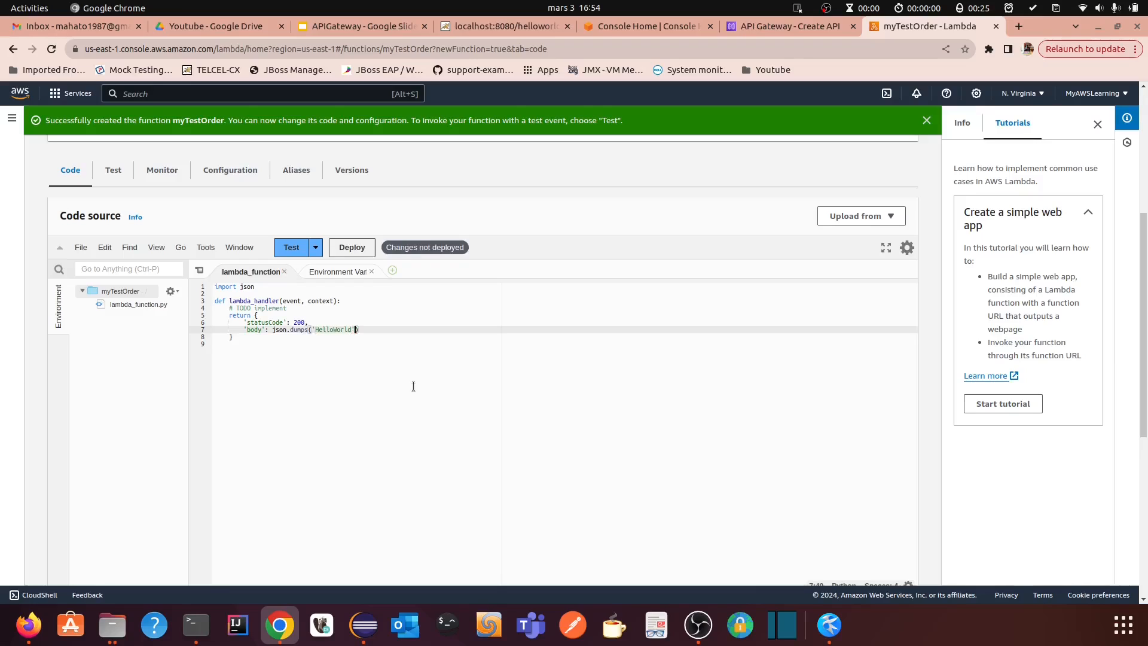
pyautogui.click(353, 248)
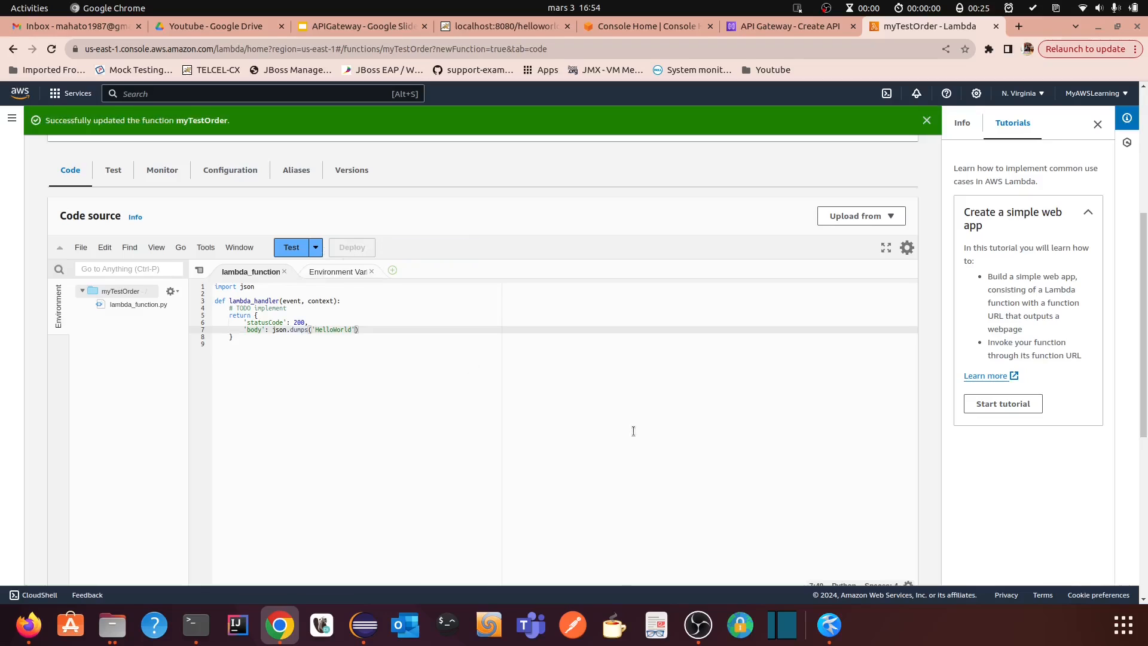
pyautogui.scroll(5, 613, 423)
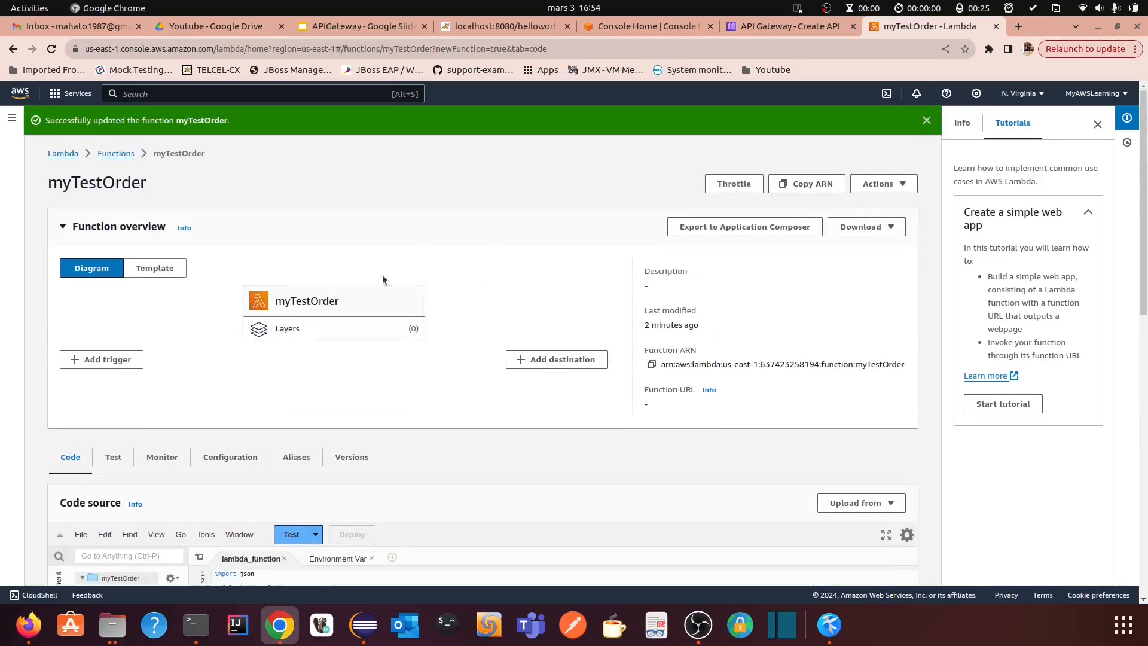
pyautogui.scroll(-12, 514, 256)
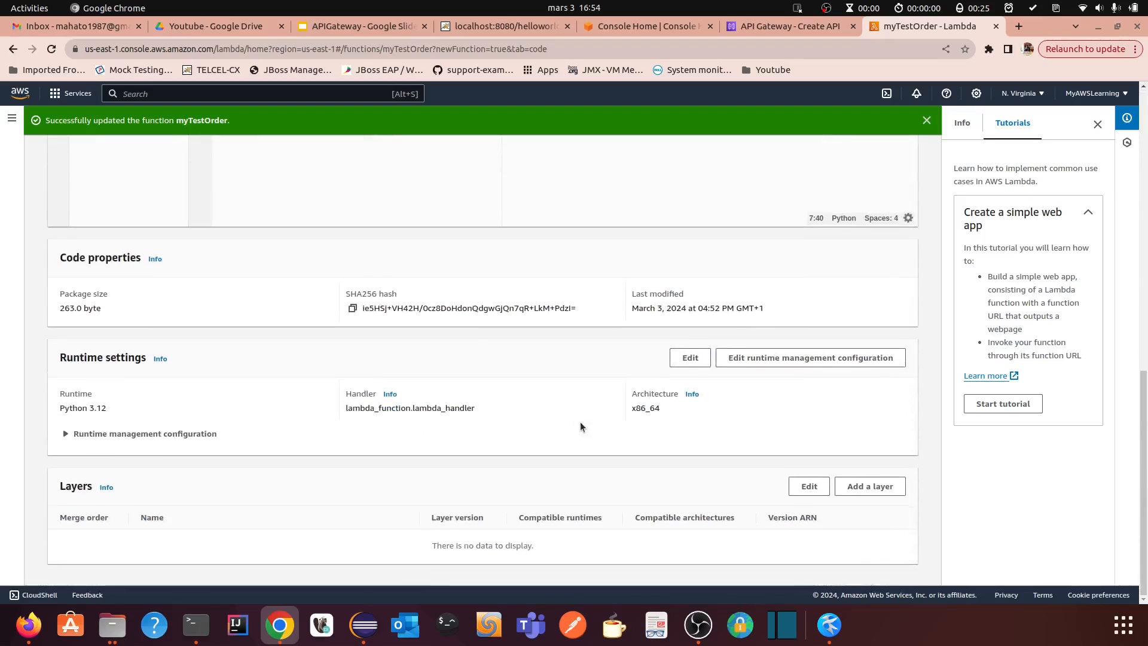
pyautogui.scroll(12, 580, 426)
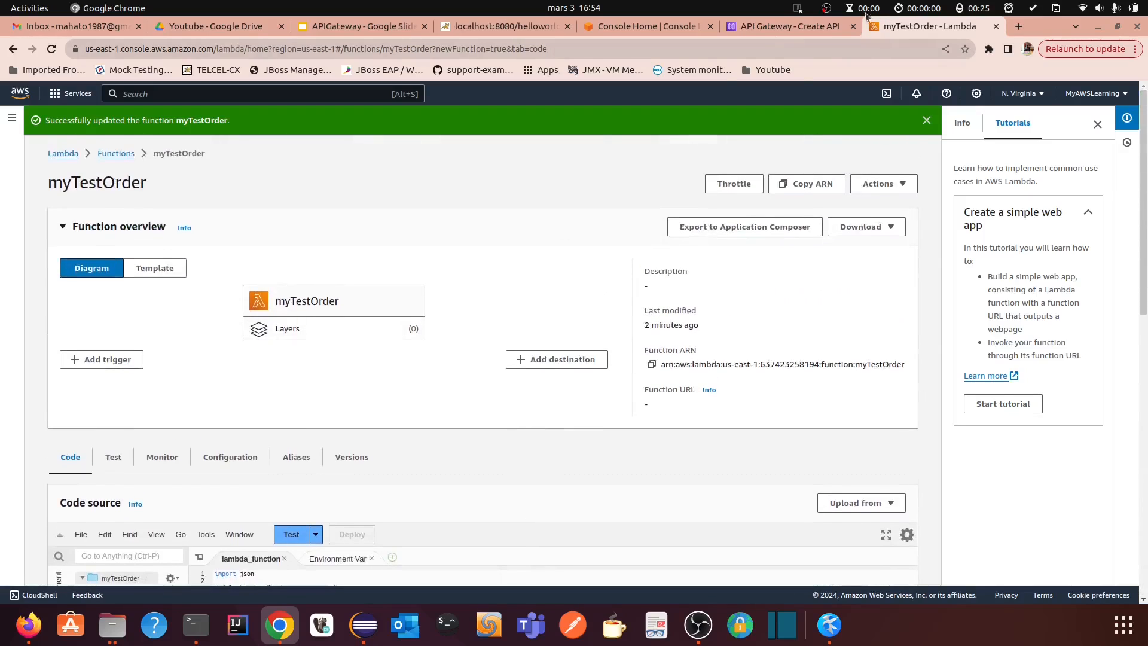
# - Switch to API Gateway and start building a public REST API
pyautogui.click(773, 26)
pyautogui.scroll(-2, 796, 389)
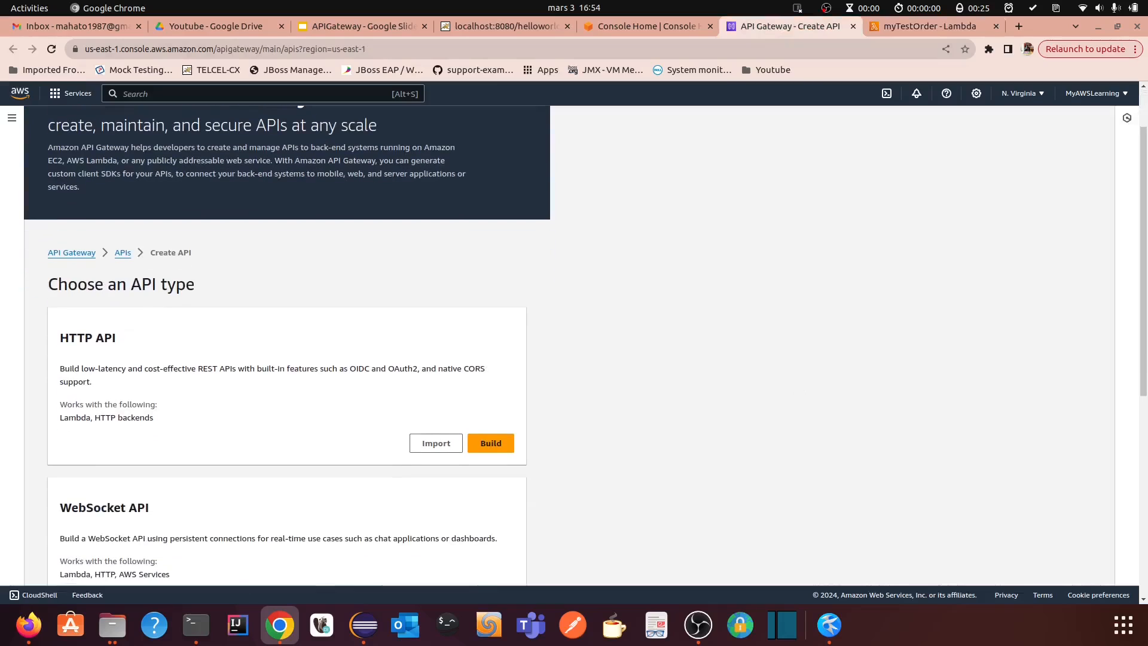
pyautogui.scroll(-3, 230, 265)
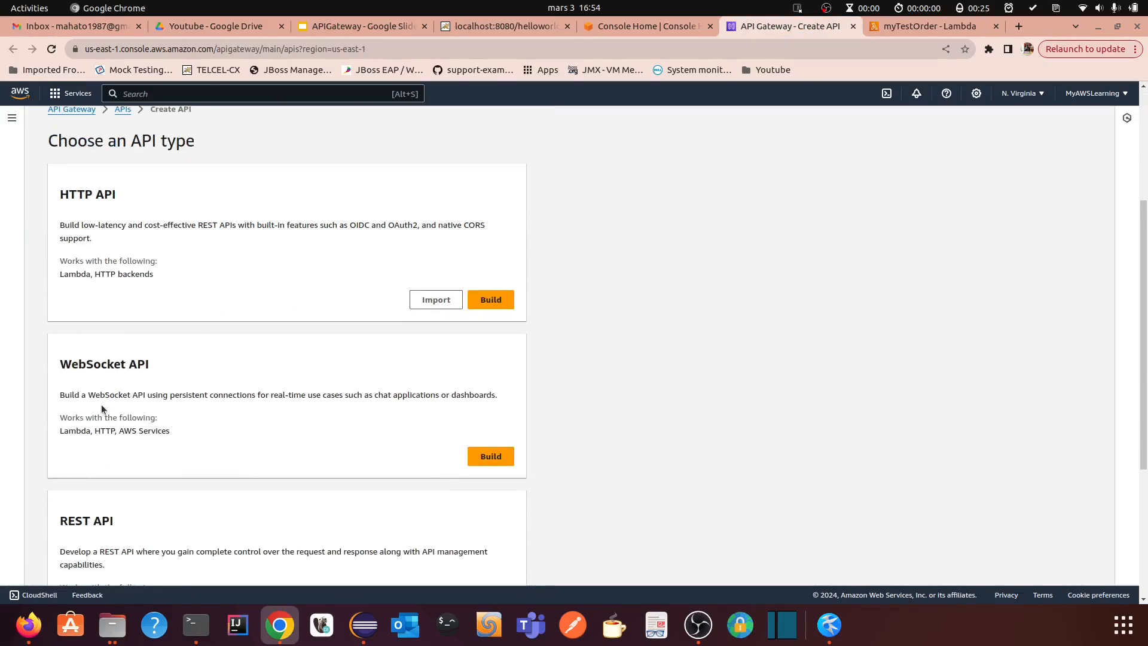
pyautogui.scroll(-4, 279, 370)
pyautogui.scroll(-3, 263, 389)
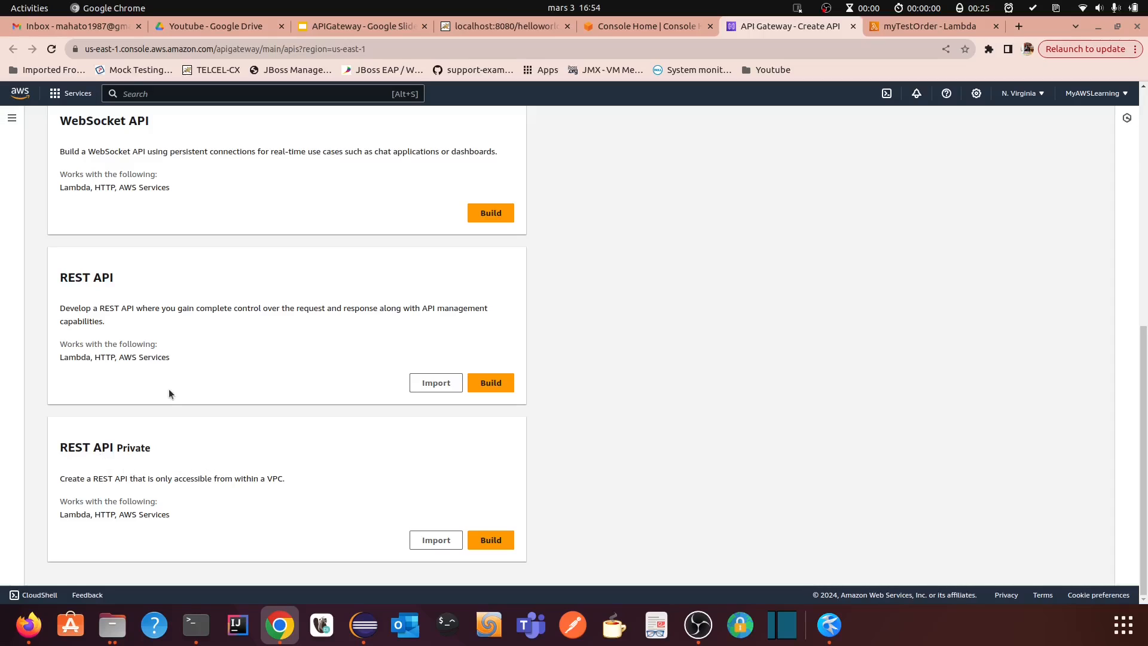
pyautogui.moveTo(59, 279); pyautogui.dragTo(142, 285)
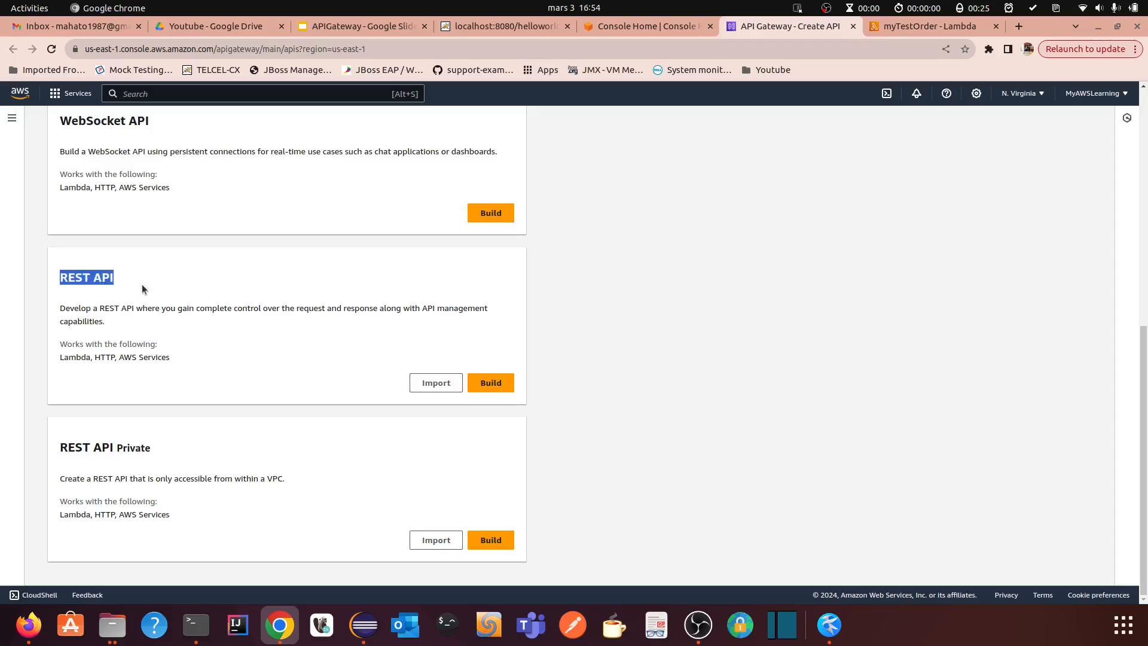
pyautogui.click(493, 388)
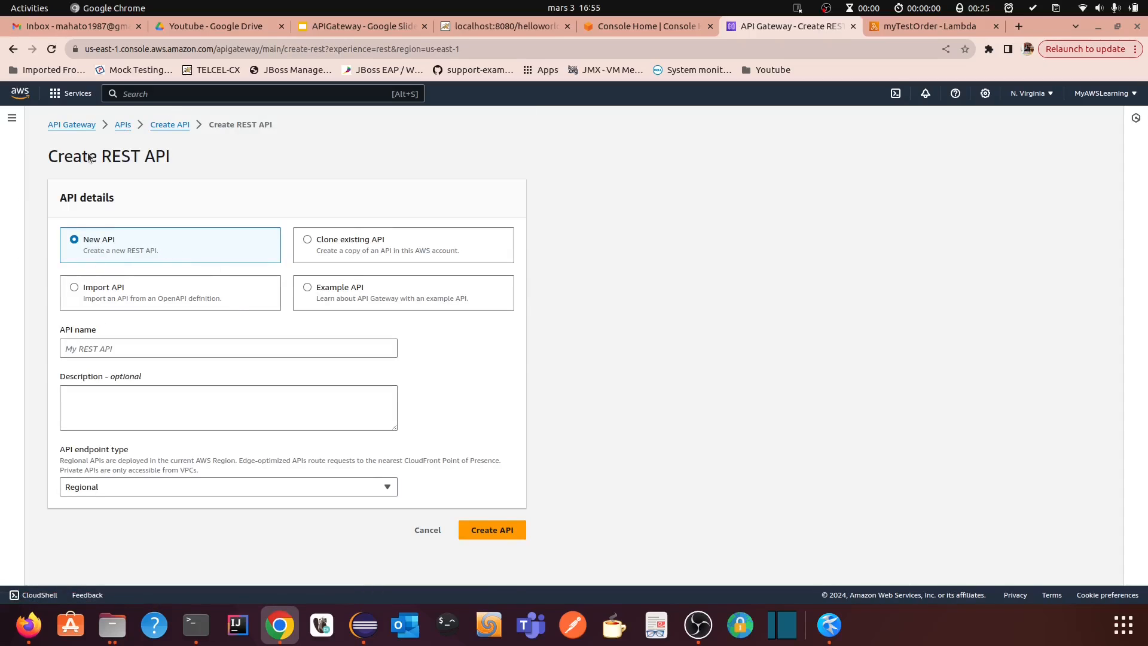
# - Create a new REST API with MyOrderTest as both name and description and a Regional endpoint type
pyautogui.click(106, 354)
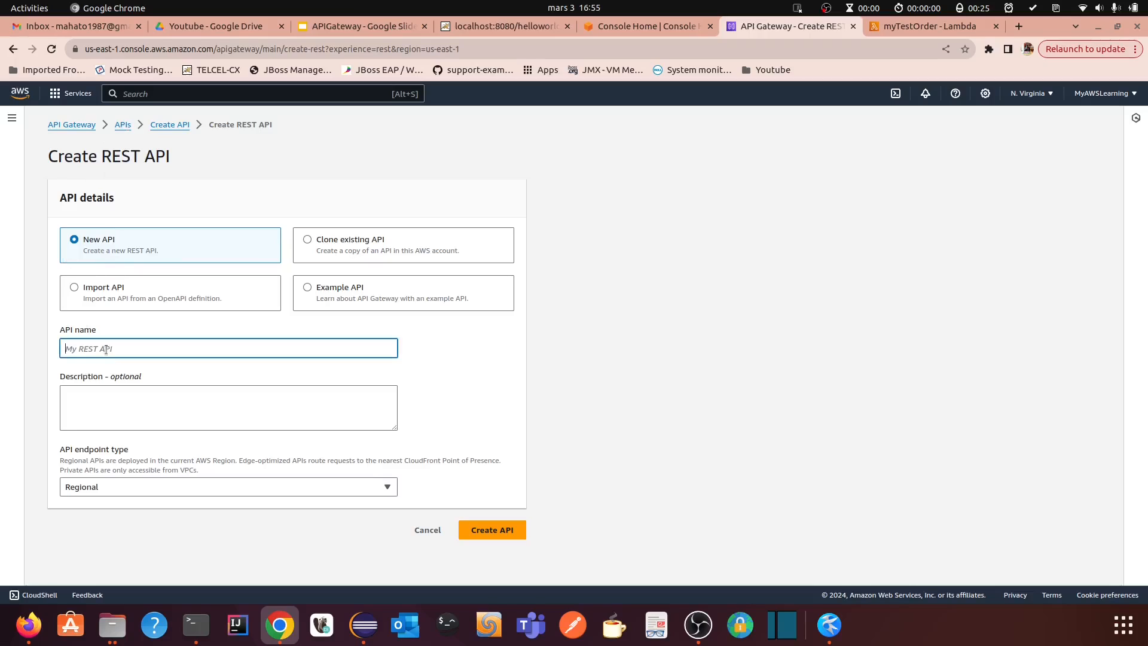
pyautogui.write('MyOrderTest')
pyautogui.doubleClick(91, 348)
pyautogui.hotkey('ctrl', 'c')
pyautogui.click(139, 390)
pyautogui.hotkey('ctrl', 'v')
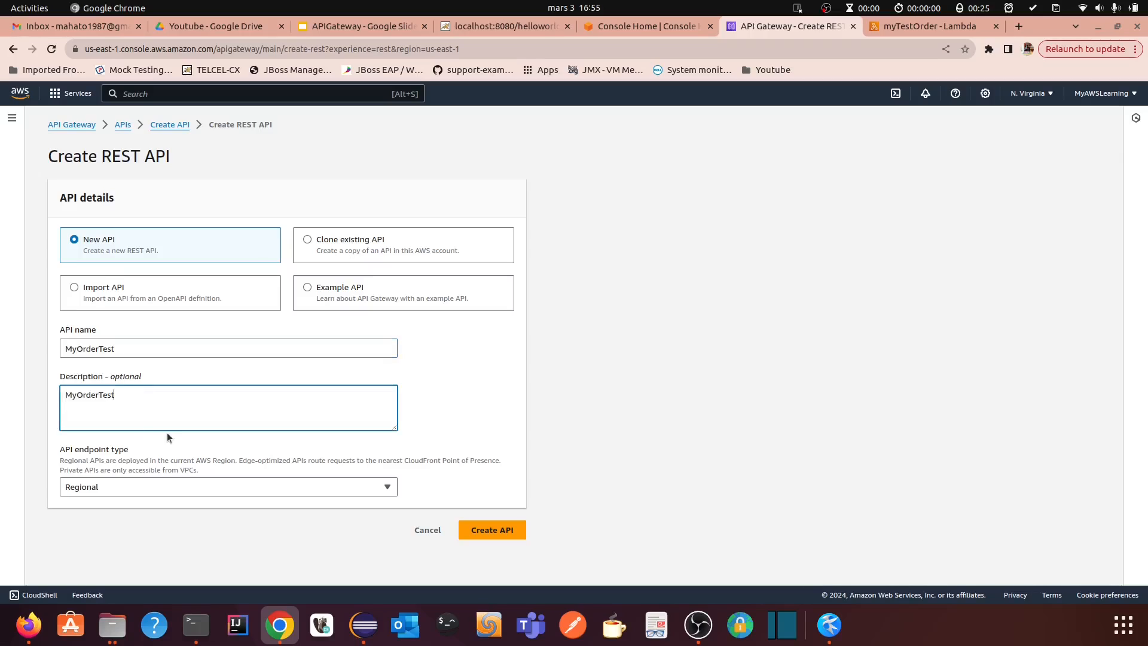
pyautogui.click(331, 490)
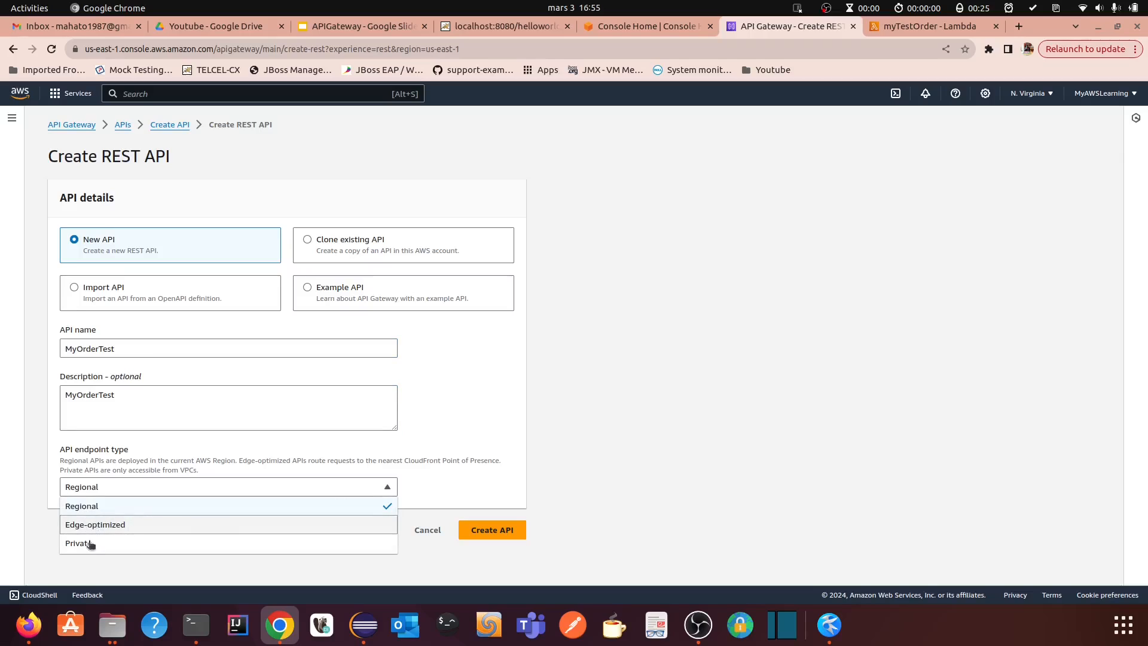
pyautogui.click(114, 506)
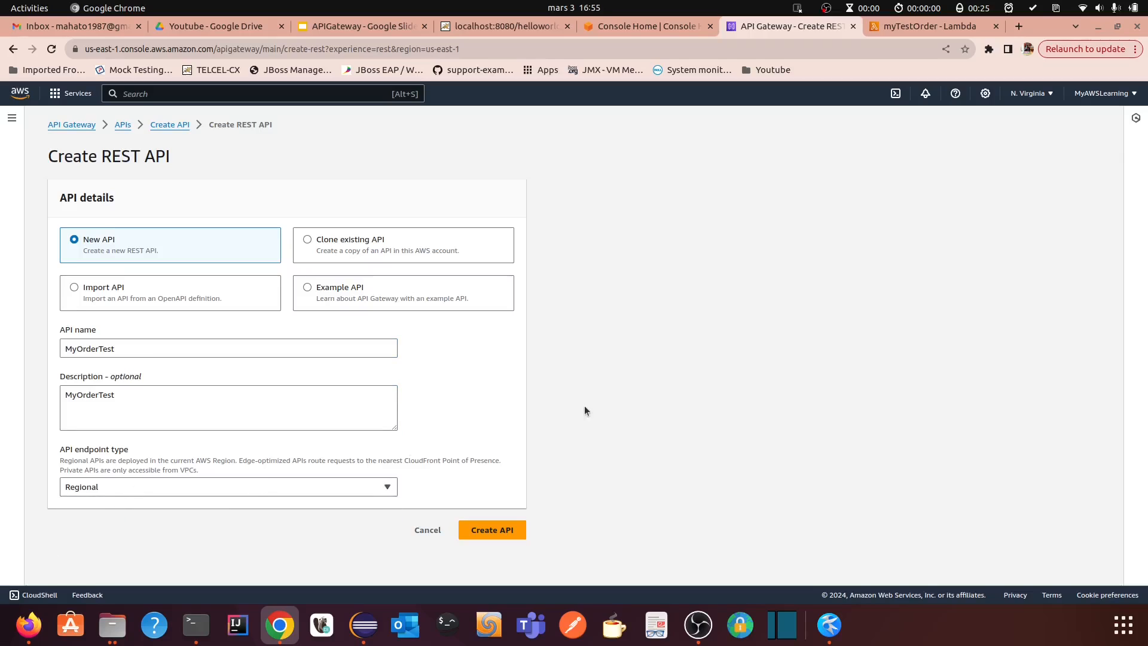
pyautogui.click(496, 530)
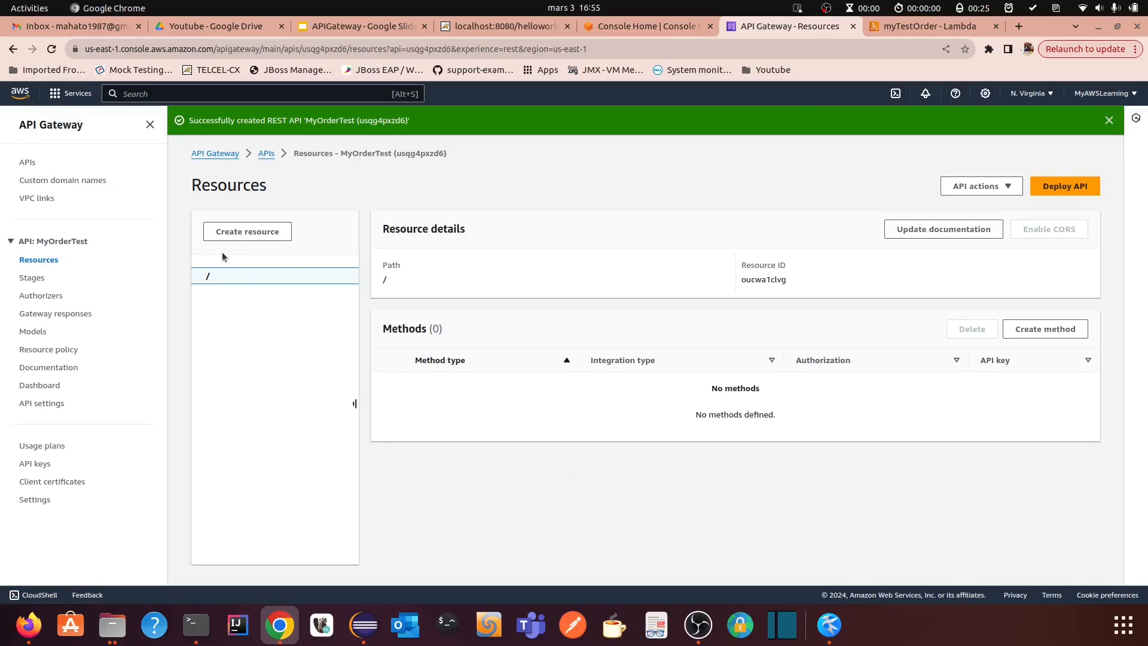
# - Create a resource under the root path, naming it helloworld as copied from the localhost service URL
pyautogui.click(238, 231)
pyautogui.click(122, 328)
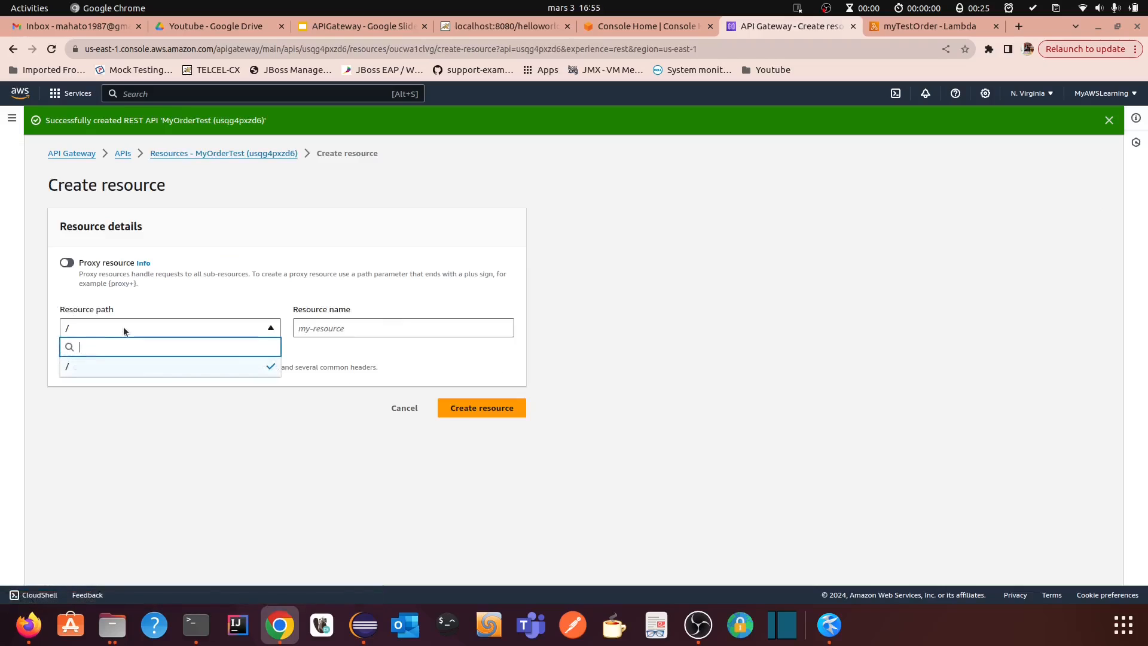
pyautogui.click(502, 26)
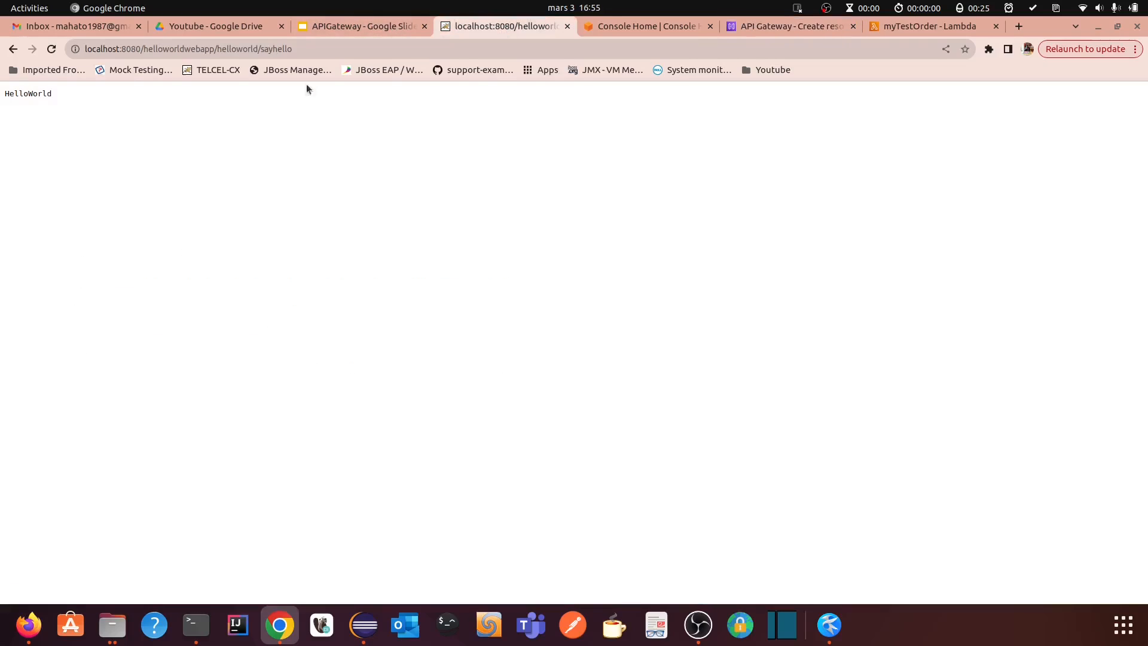
pyautogui.doubleClick(237, 49)
pyautogui.hotkey('ctrl', 'c')
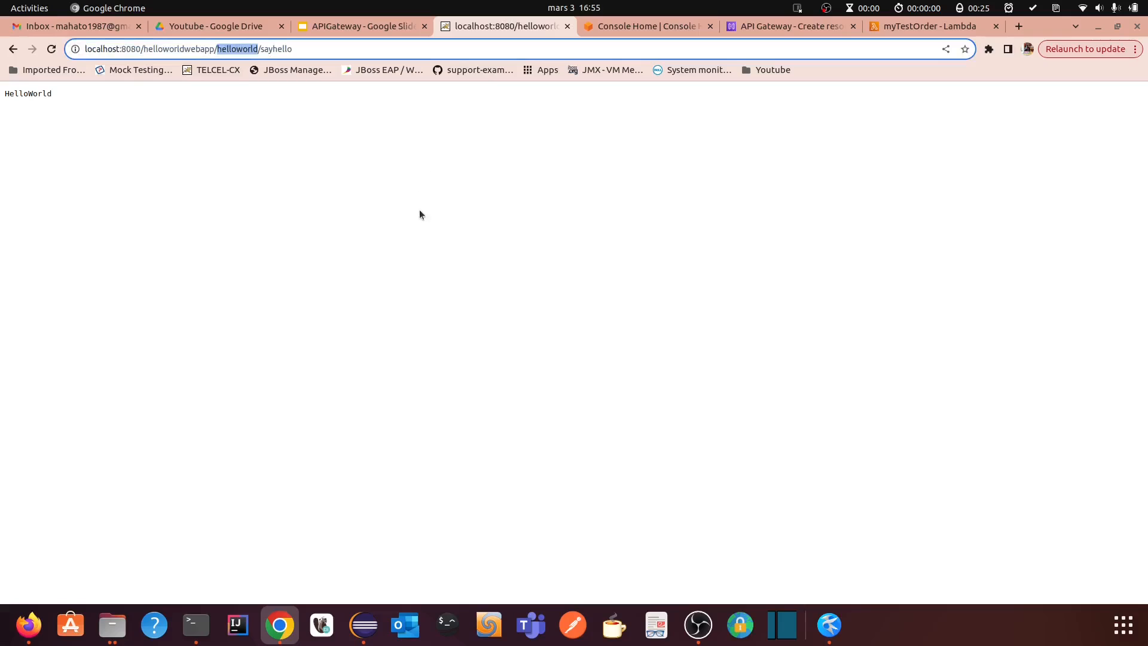
pyautogui.click(921, 26)
pyautogui.click(783, 28)
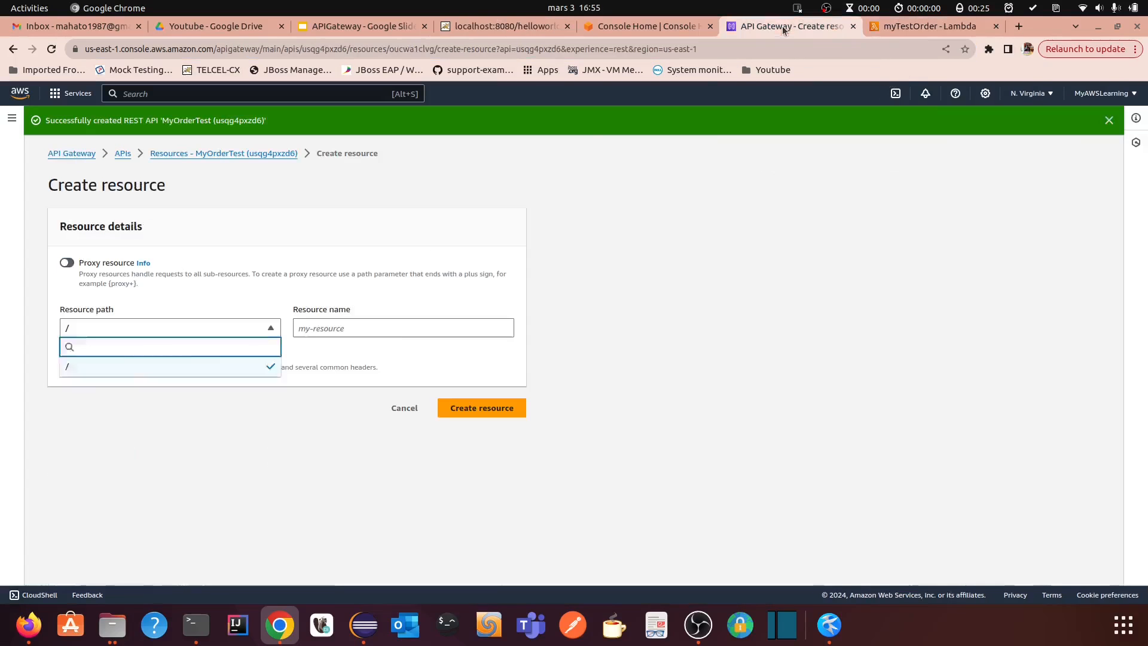
pyautogui.click(91, 328)
pyautogui.click(336, 329)
pyautogui.hotkey('ctrl', 'v')
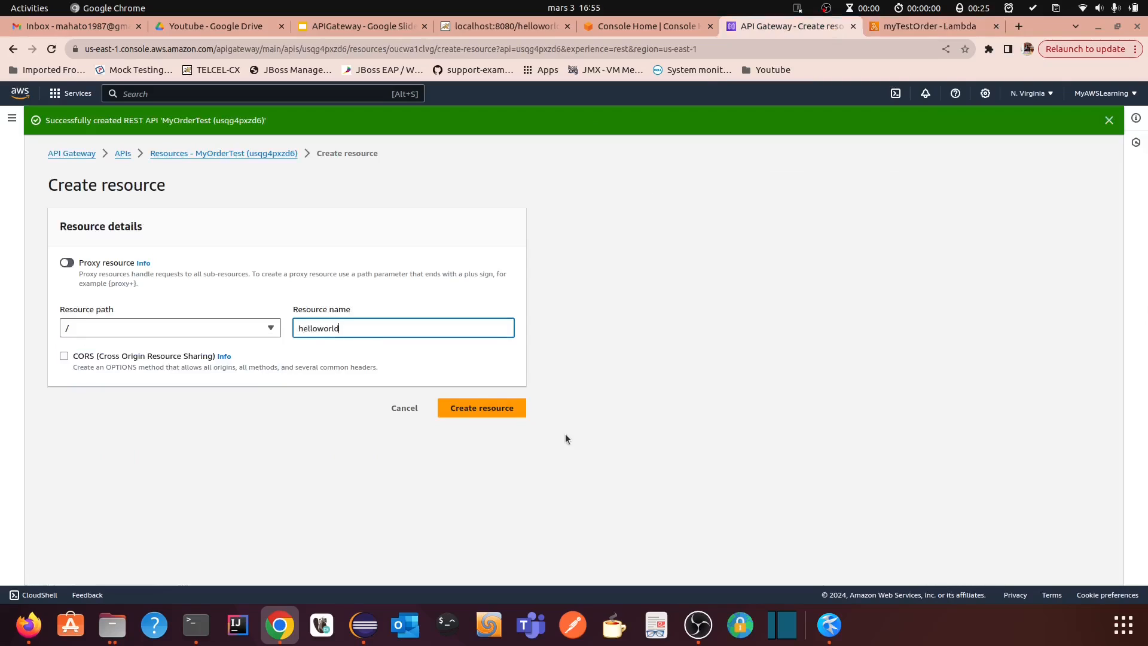
pyautogui.click(480, 412)
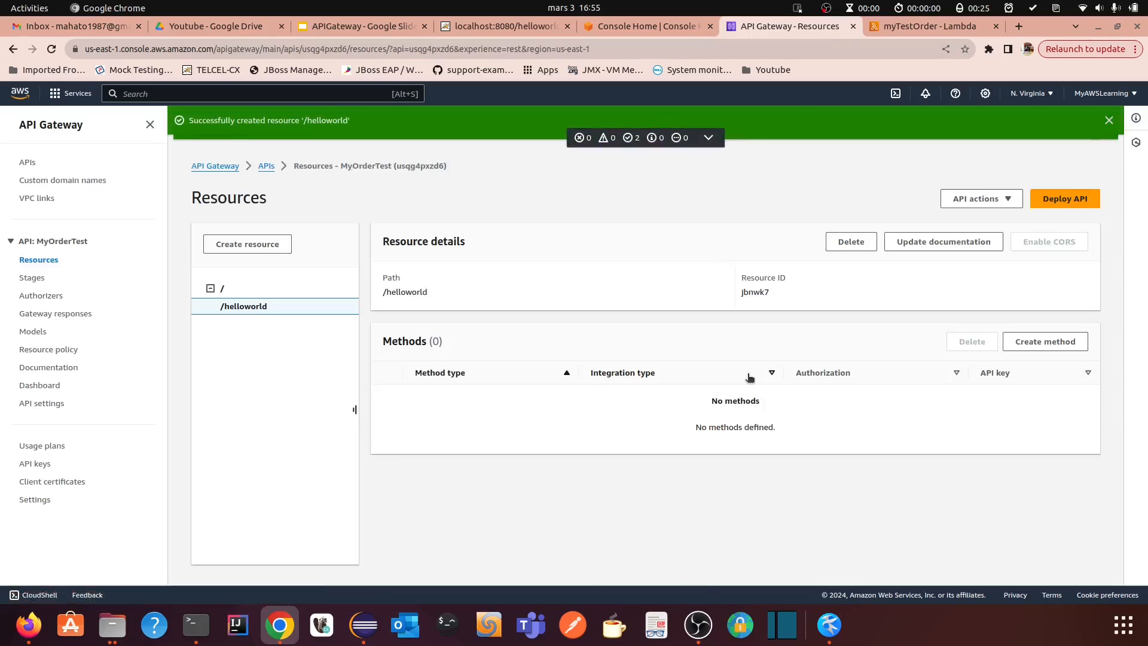
# - Create a child resource under /helloworld/, naming it sayhello as copied from the localhost service URL
pyautogui.click(263, 245)
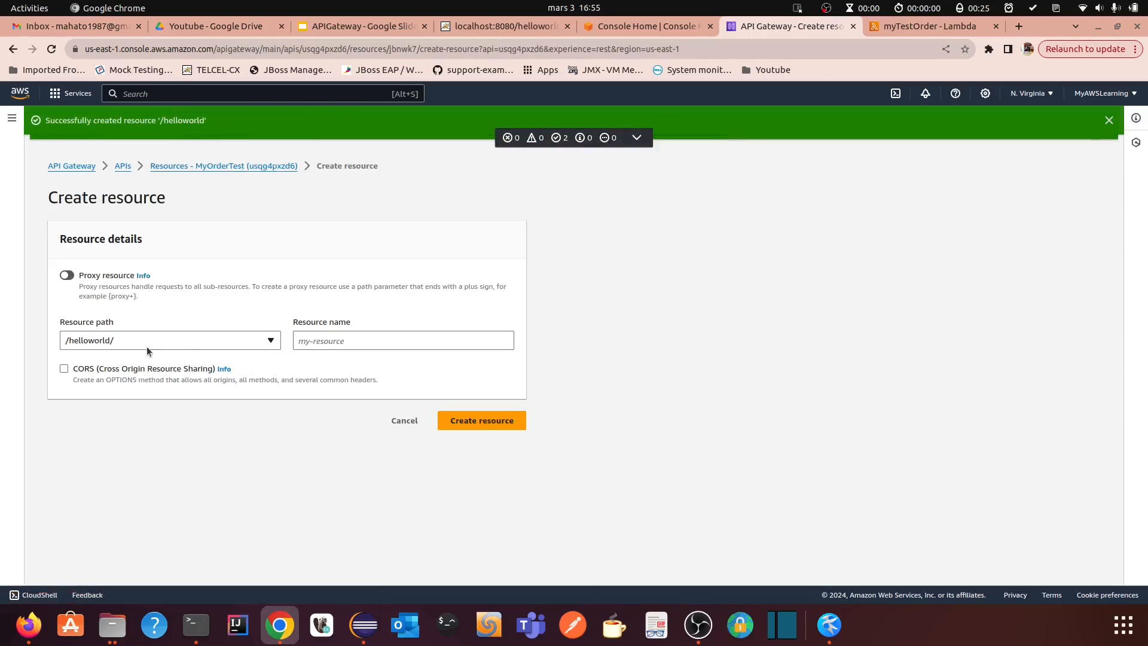
pyautogui.click(518, 27)
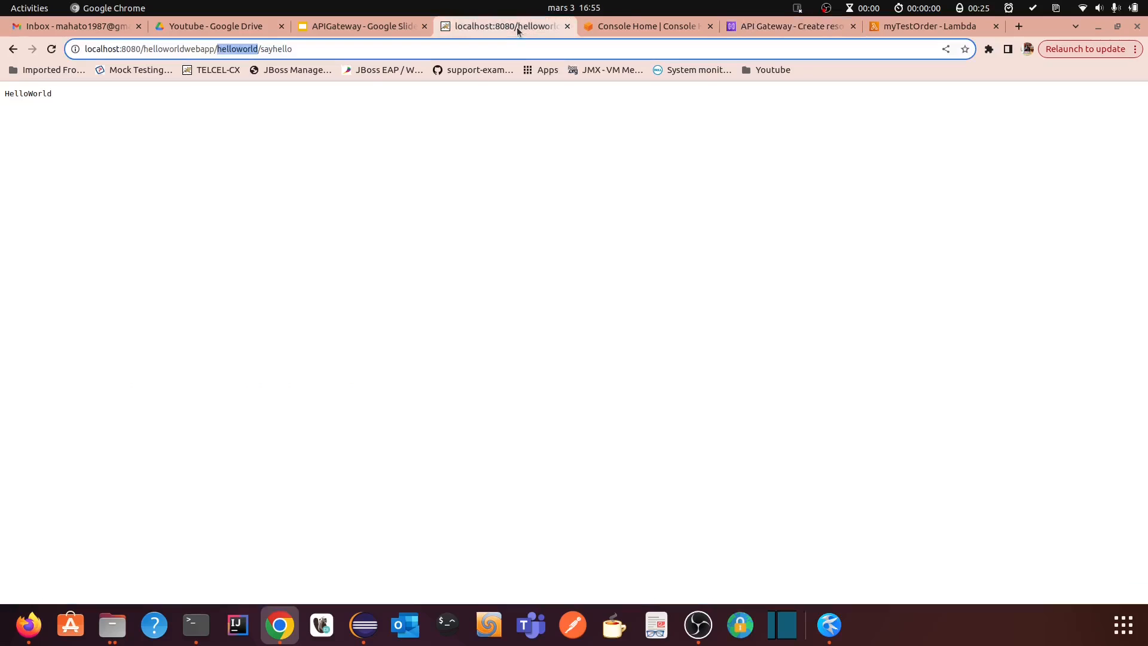
pyautogui.doubleClick(275, 51)
pyautogui.hotkey('ctrl', 'c')
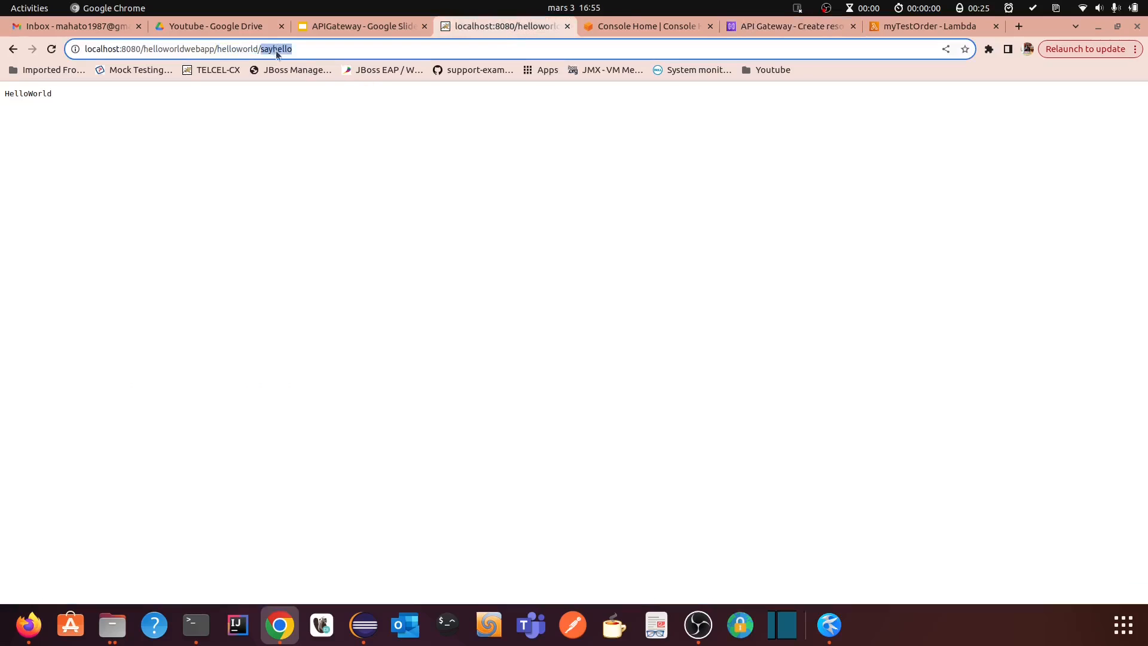
pyautogui.click(945, 26)
pyautogui.click(759, 26)
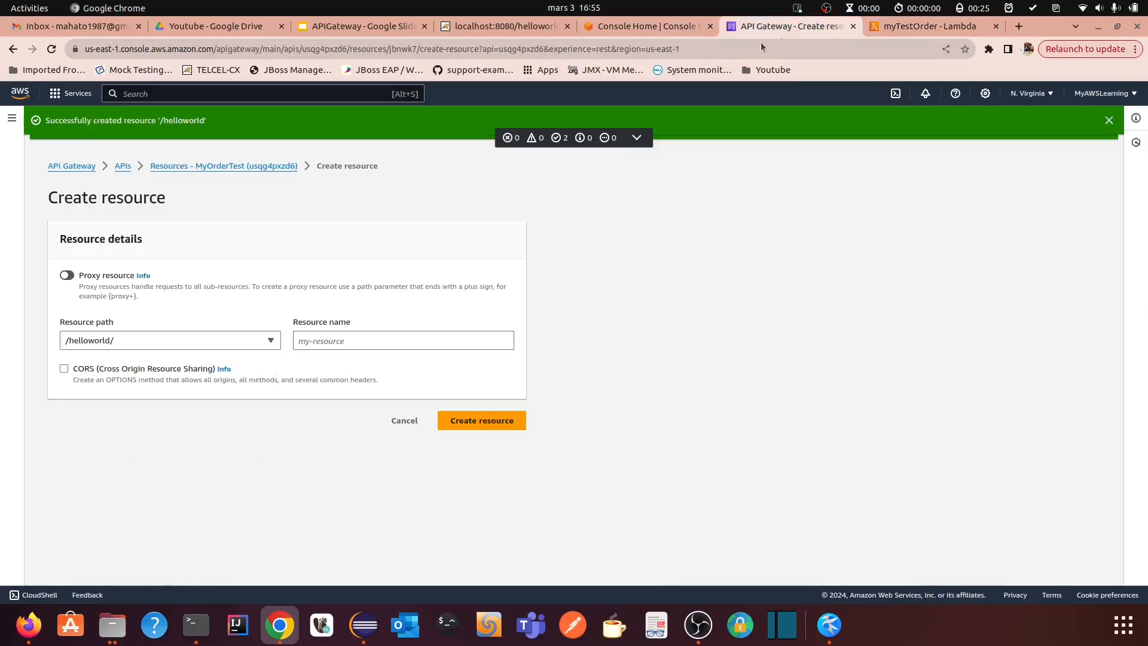
pyautogui.click(349, 346)
pyautogui.hotkey('ctrl', 'v')
pyautogui.click(443, 422)
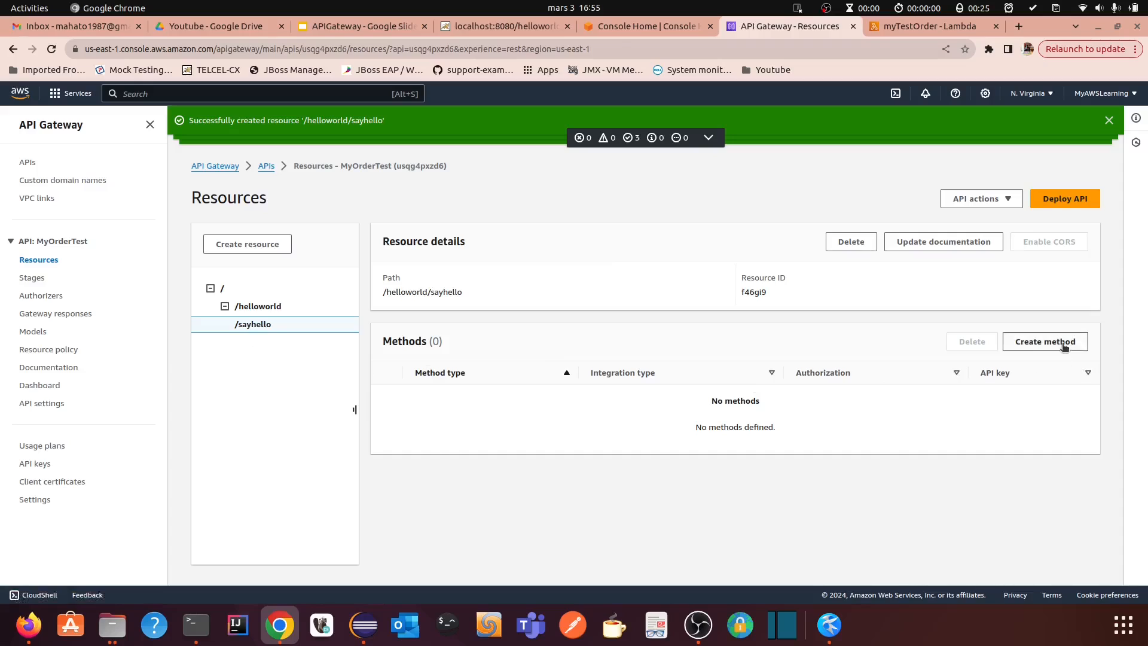
# - Start a GET method on the /helloworld/sayhello resource, keeping the Lambda function integration type
pyautogui.click(1043, 341)
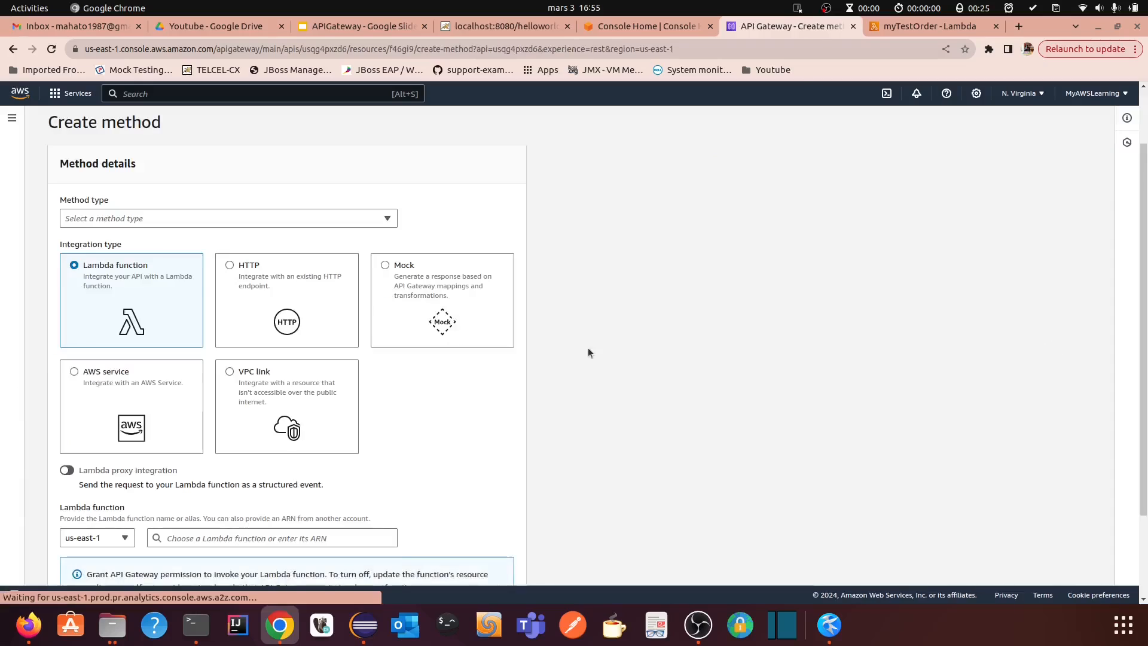
pyautogui.click(141, 218)
pyautogui.click(102, 274)
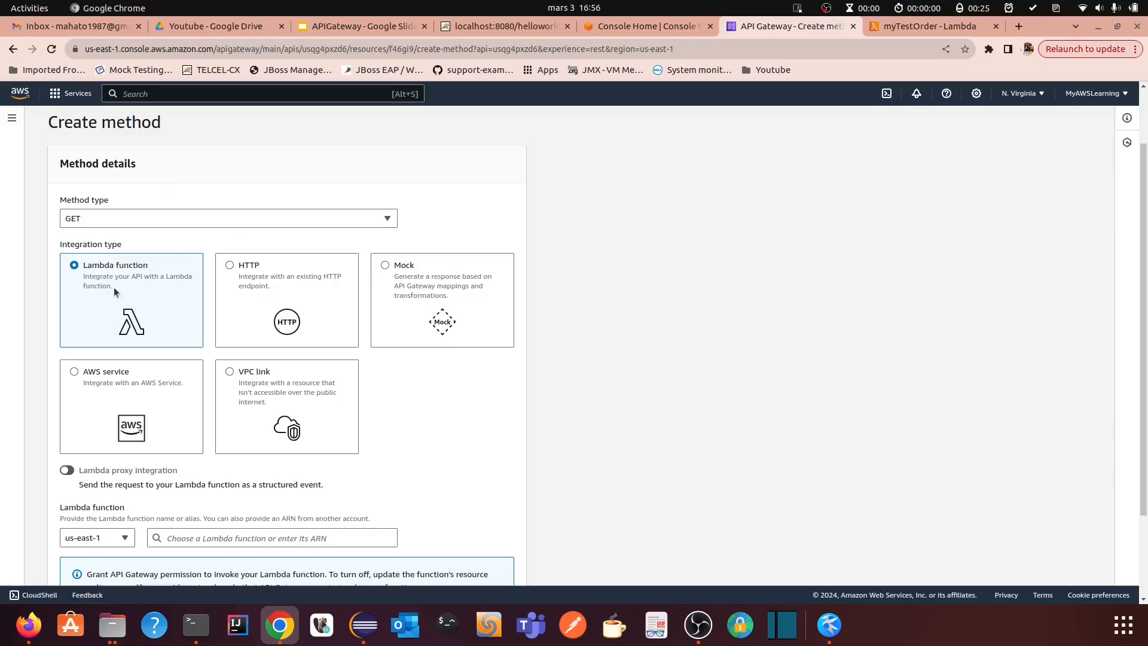
# - Review the new method's integration types, Lambda proxy integration, function and timeout settings
pyautogui.scroll(-2, 117, 290)
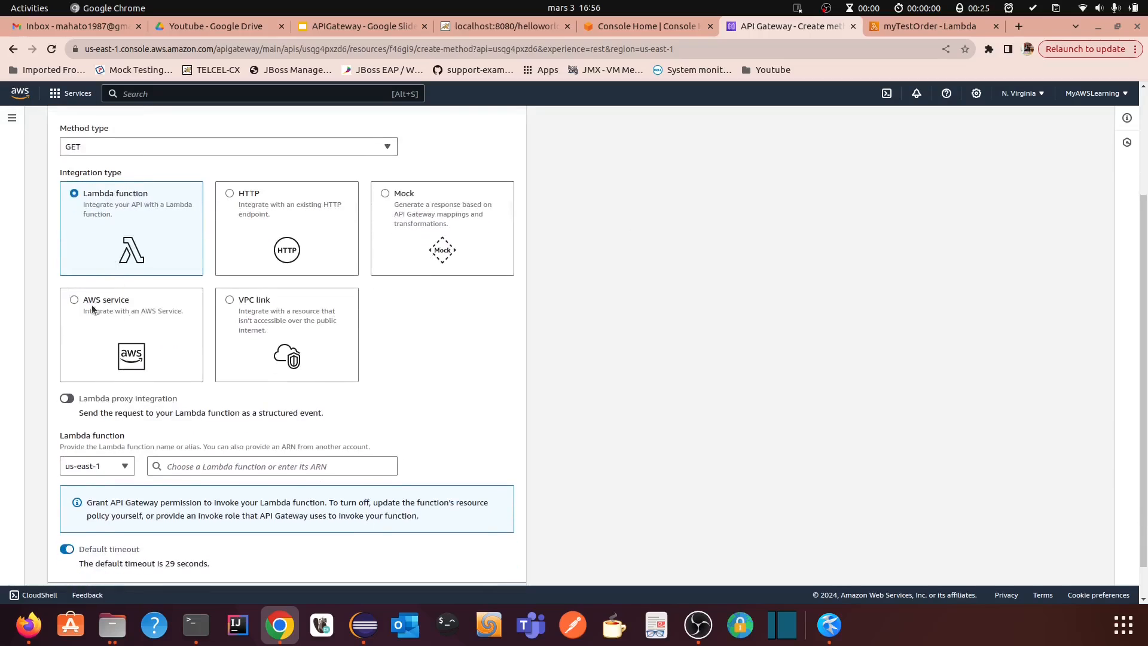
pyautogui.scroll(-1, 677, 360)
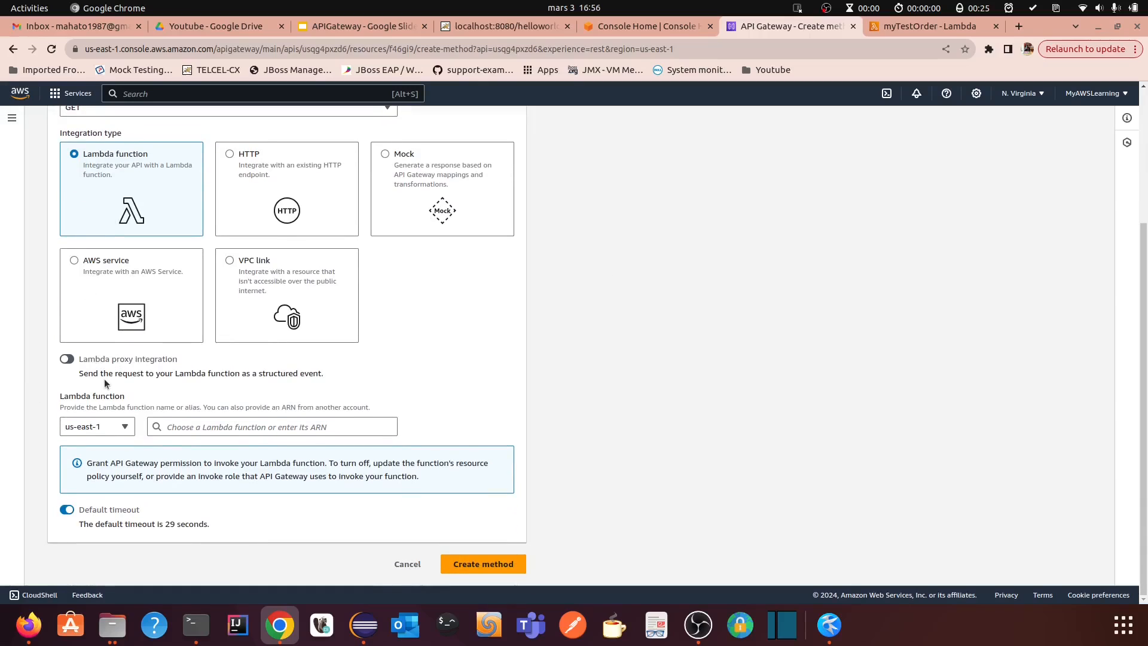
pyautogui.scroll(3, 104, 378)
pyautogui.scroll(-3, 234, 204)
pyautogui.scroll(3, 134, 447)
pyautogui.scroll(-2, 85, 422)
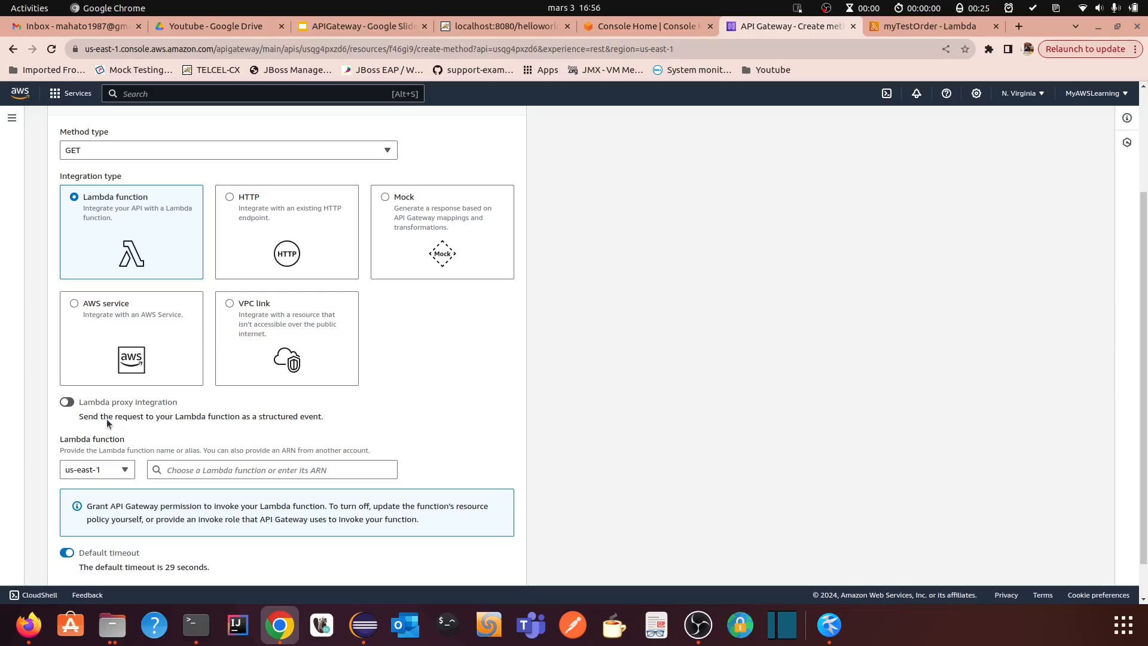
pyautogui.scroll(3, 272, 282)
pyautogui.scroll(-3, 270, 293)
pyautogui.scroll(3, 192, 267)
# - Link the GET method to the myTestOrder Lambda function in us-east-1 and create the method
pyautogui.scroll(-4, 318, 315)
pyautogui.click(275, 428)
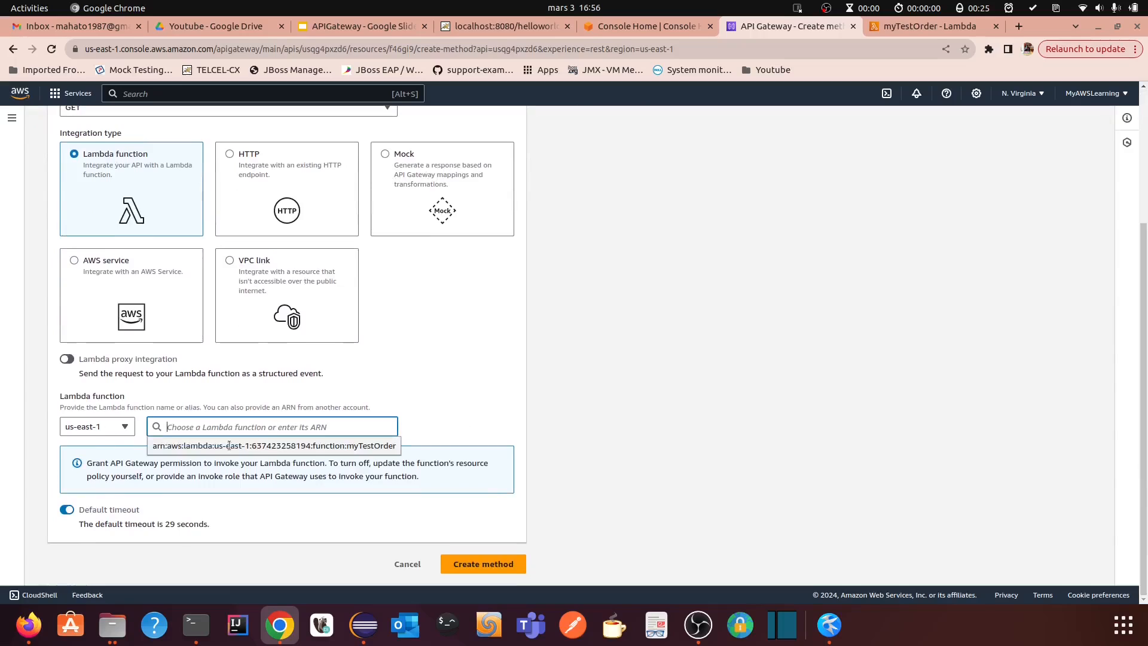
pyautogui.click(222, 449)
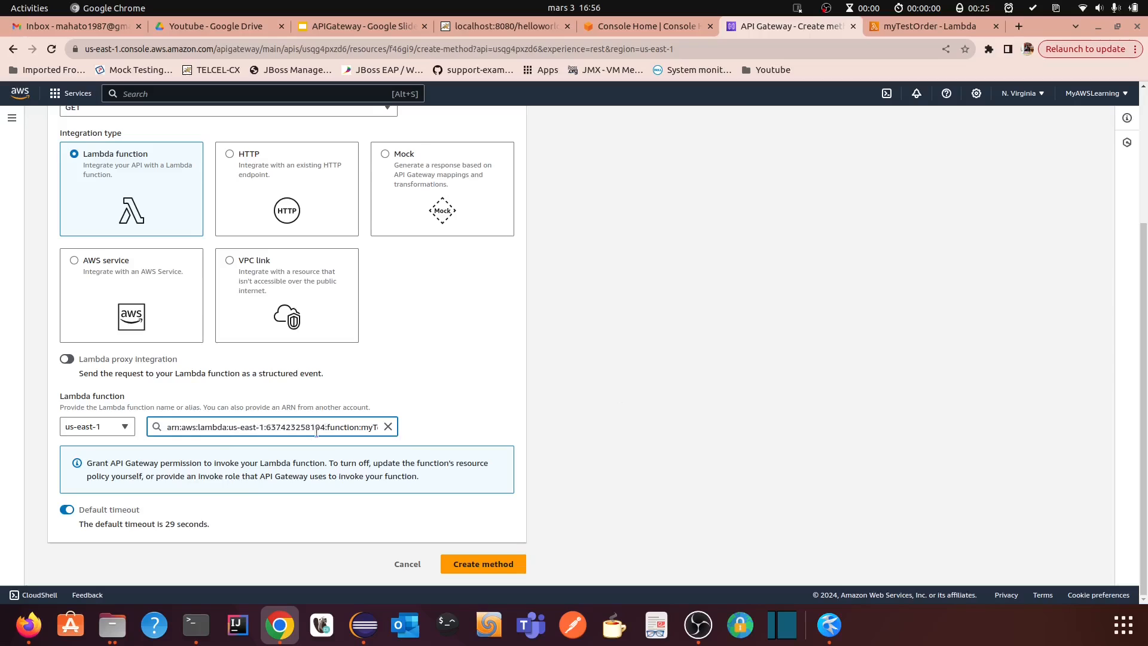
pyautogui.click(477, 565)
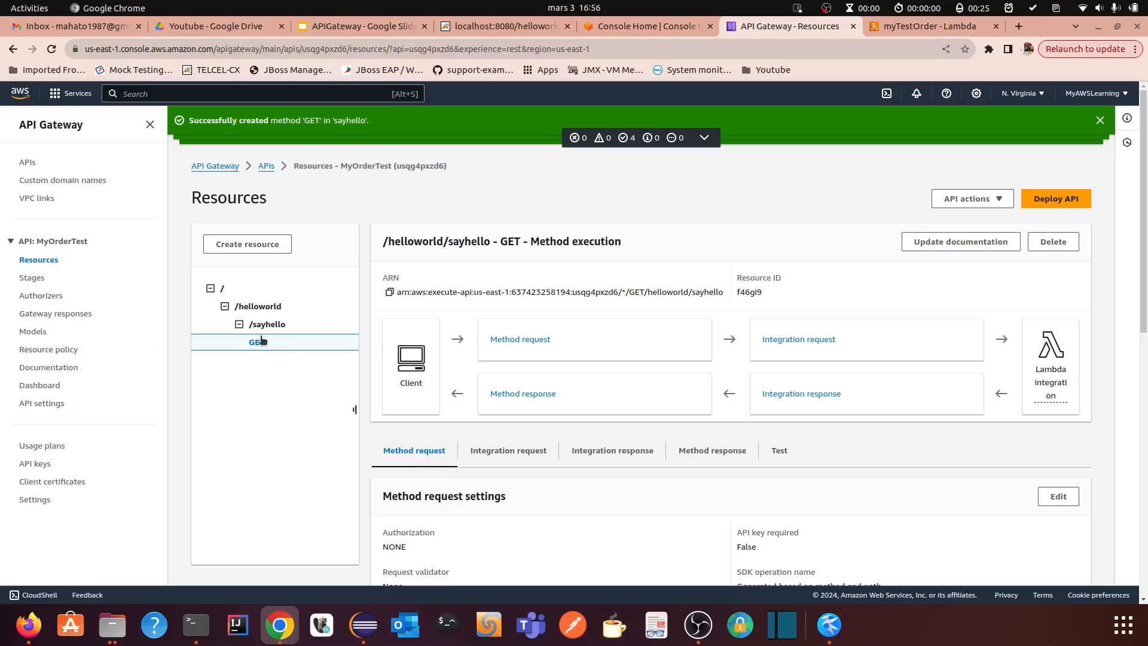
# - Examine the GET method's method request and integration request settings, including the linked Lambda function
pyautogui.scroll(-3, 562, 467)
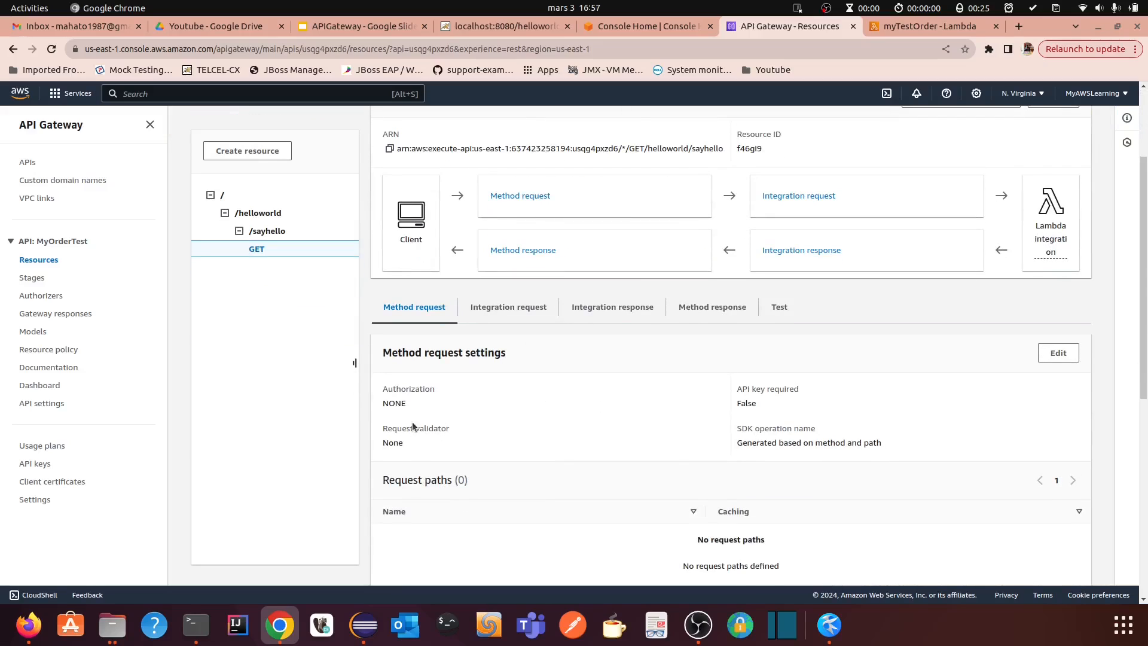
pyautogui.moveTo(406, 390); pyautogui.dragTo(419, 389)
pyautogui.click(518, 308)
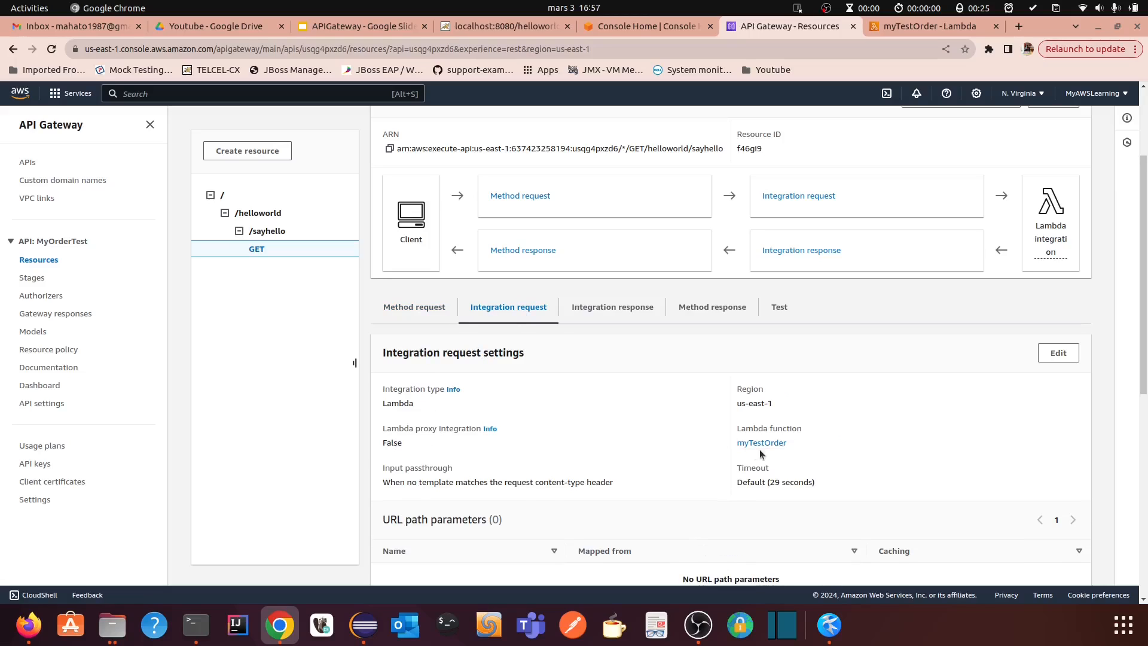
pyautogui.moveTo(801, 443); pyautogui.dragTo(734, 443)
pyautogui.scroll(3, 488, 428)
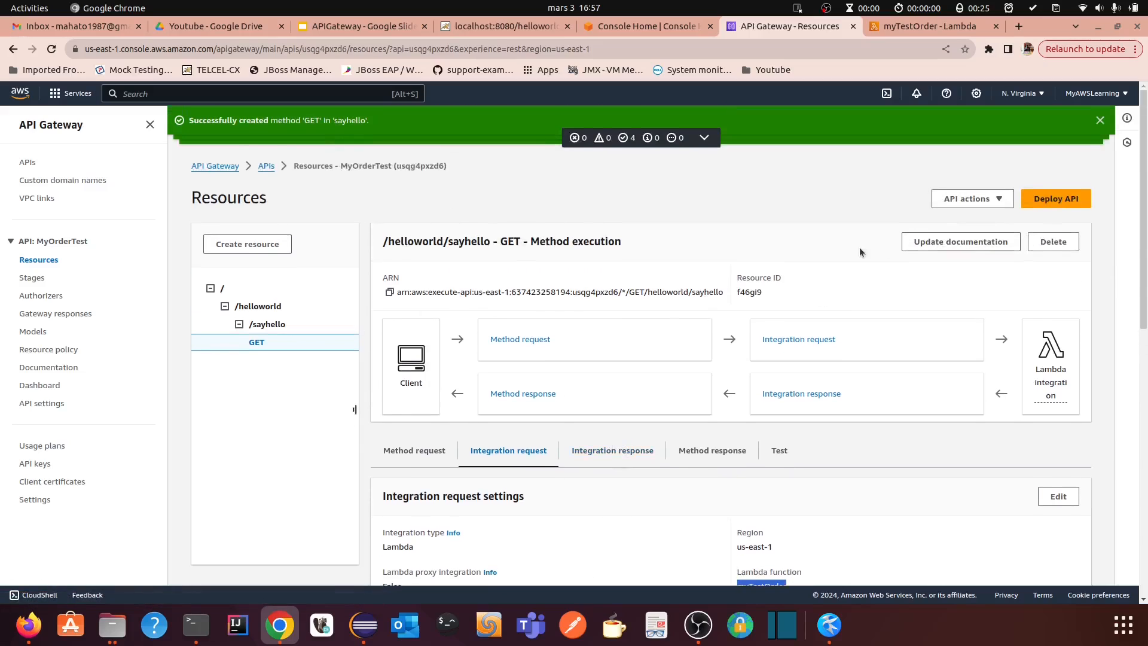
# - Deploy the API to a new stage named Test with the deployment description Test
pyautogui.click(1056, 198)
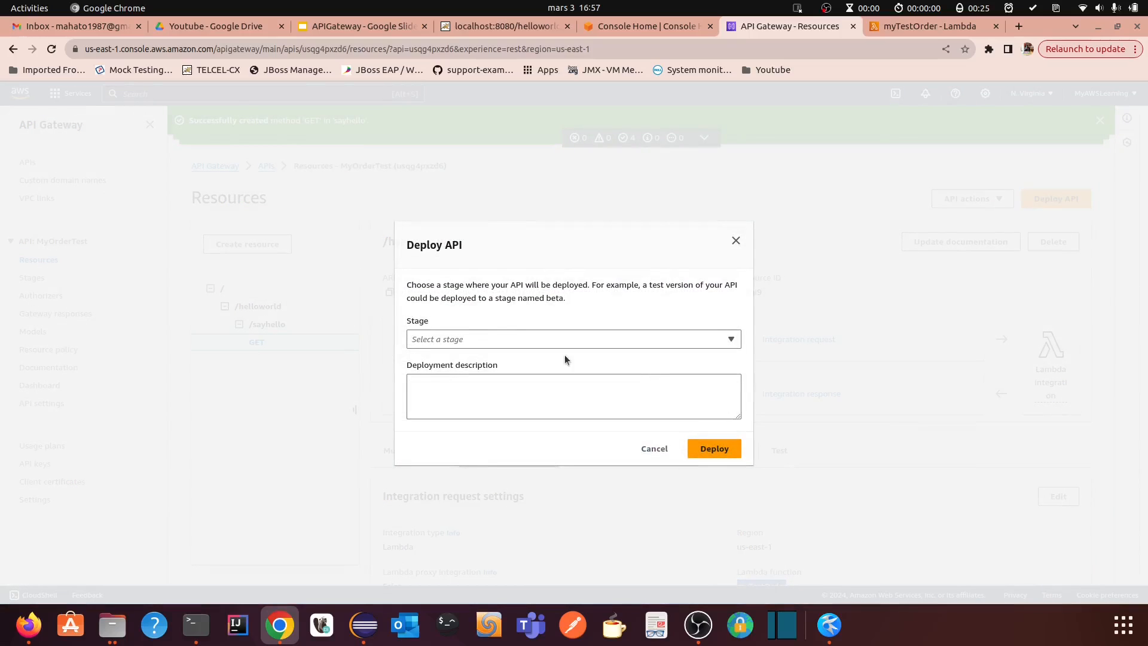
pyautogui.click(502, 339)
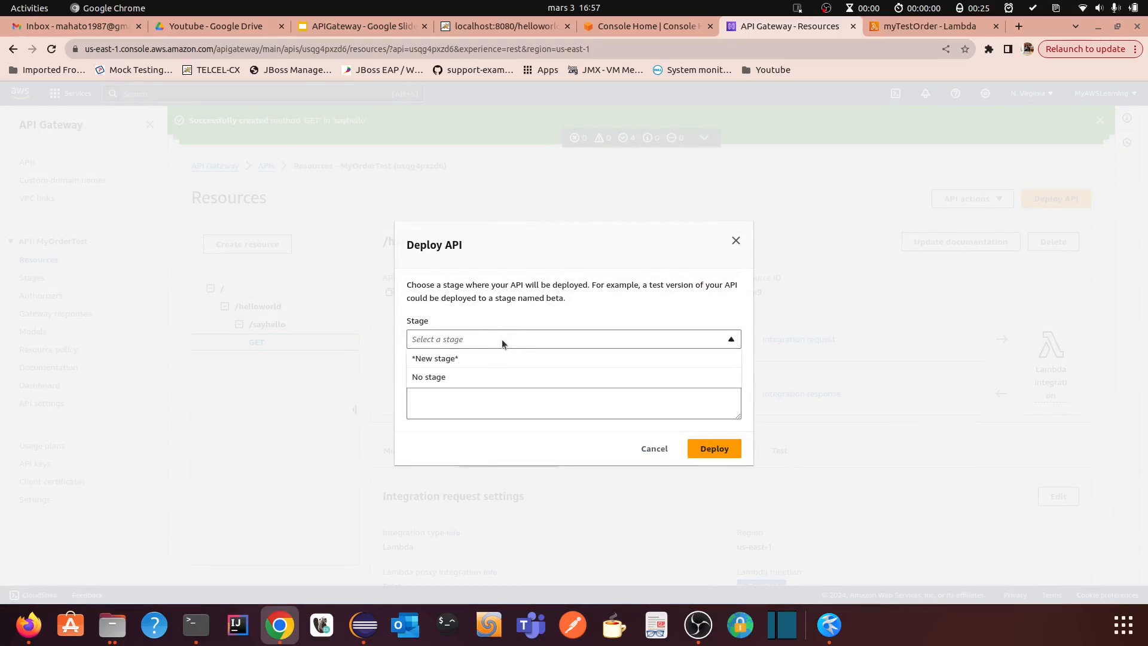
pyautogui.click(463, 338)
pyautogui.click(452, 340)
pyautogui.click(451, 361)
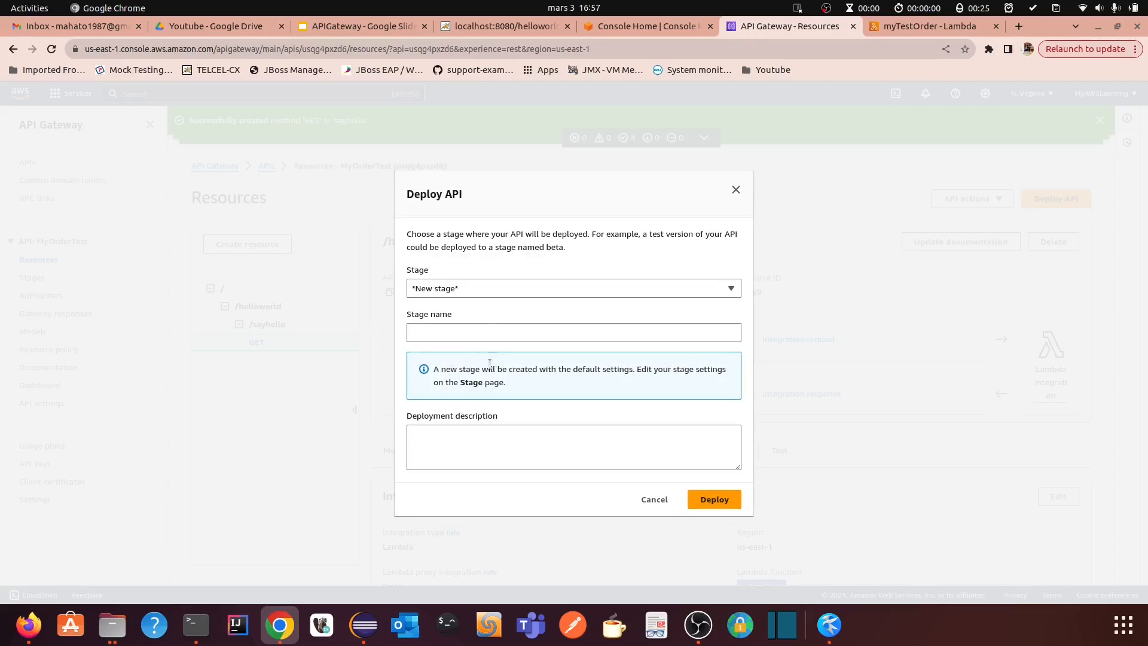
pyautogui.click(451, 332)
pyautogui.write('Test')
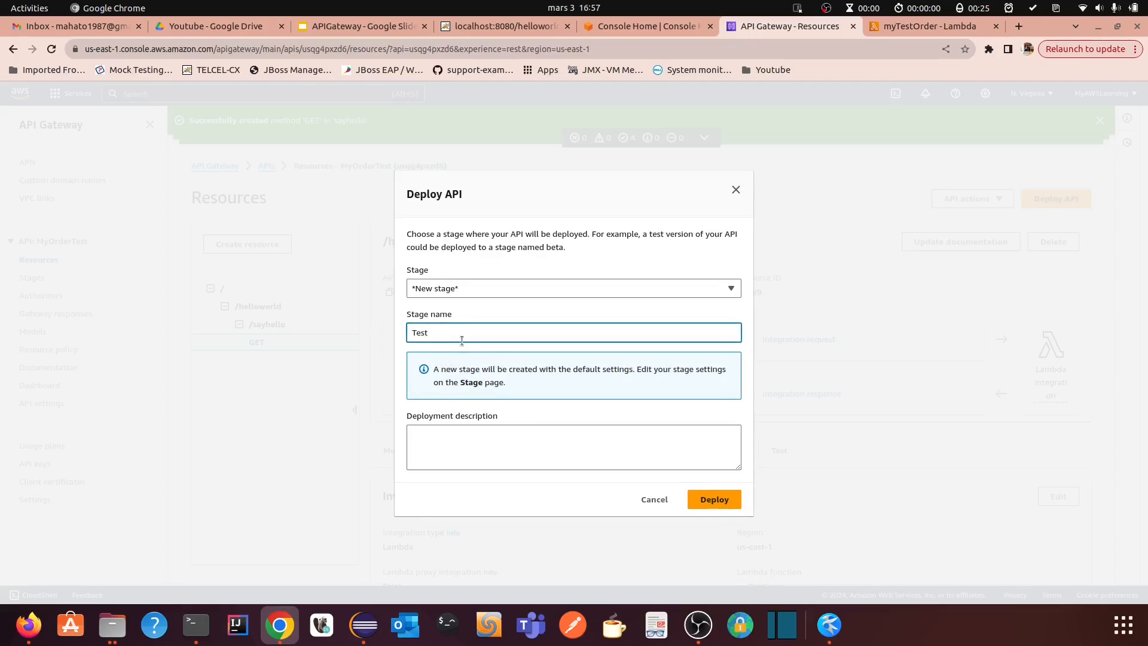
pyautogui.hotkey('ctrl', 'a')
pyautogui.click(431, 446)
pyautogui.write('Test')
pyautogui.click(717, 501)
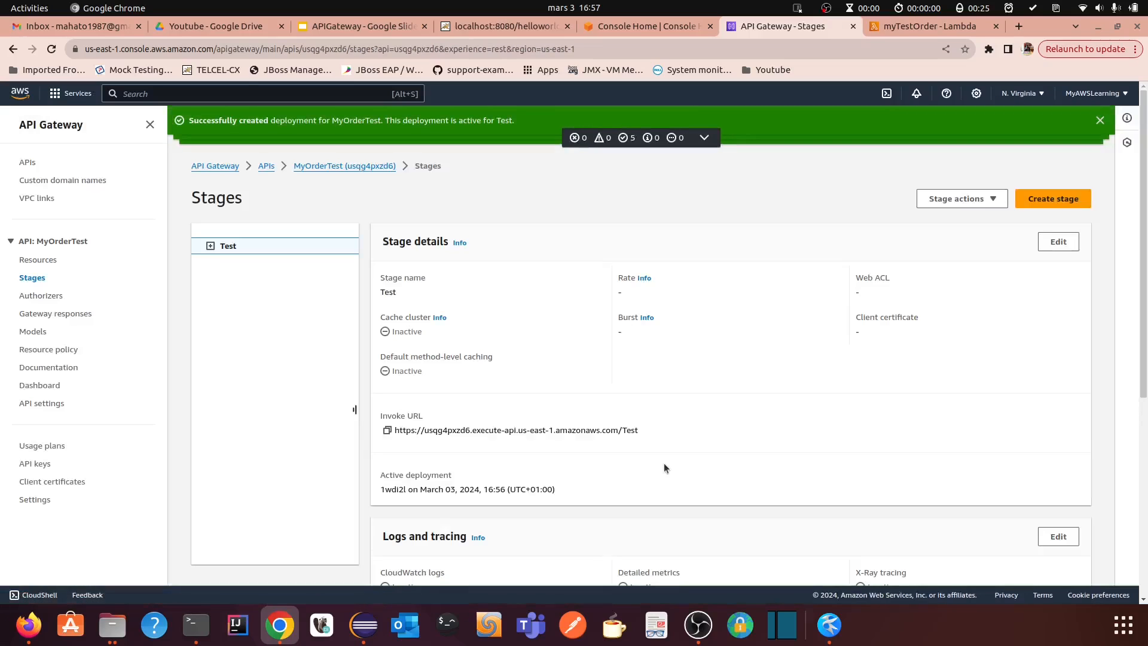
# - Expand the Test stage down to the GET method of /helloworld/sayhello and copy its invoke URL
pyautogui.click(210, 245)
pyautogui.click(224, 264)
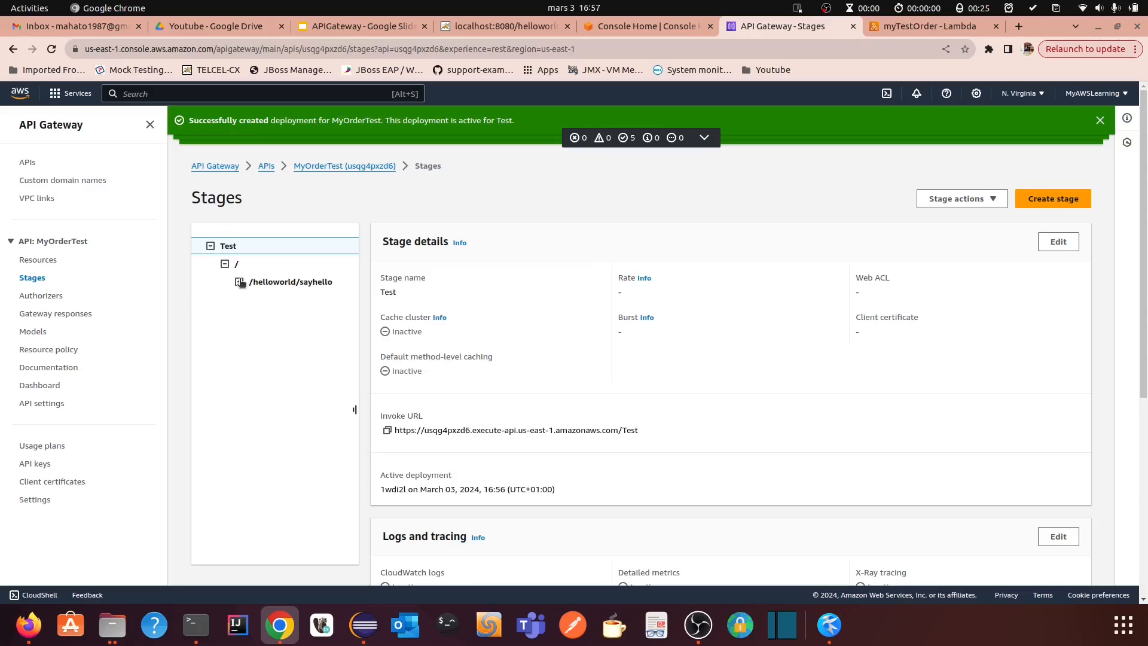
pyautogui.click(240, 282)
pyautogui.click(257, 301)
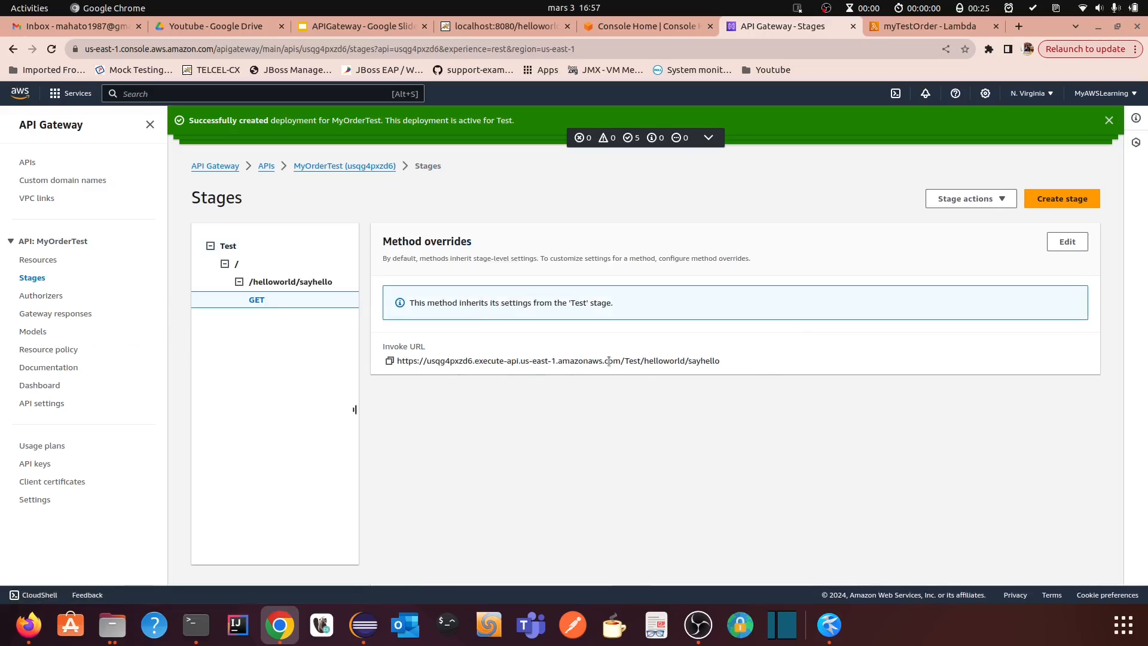
pyautogui.click(389, 362)
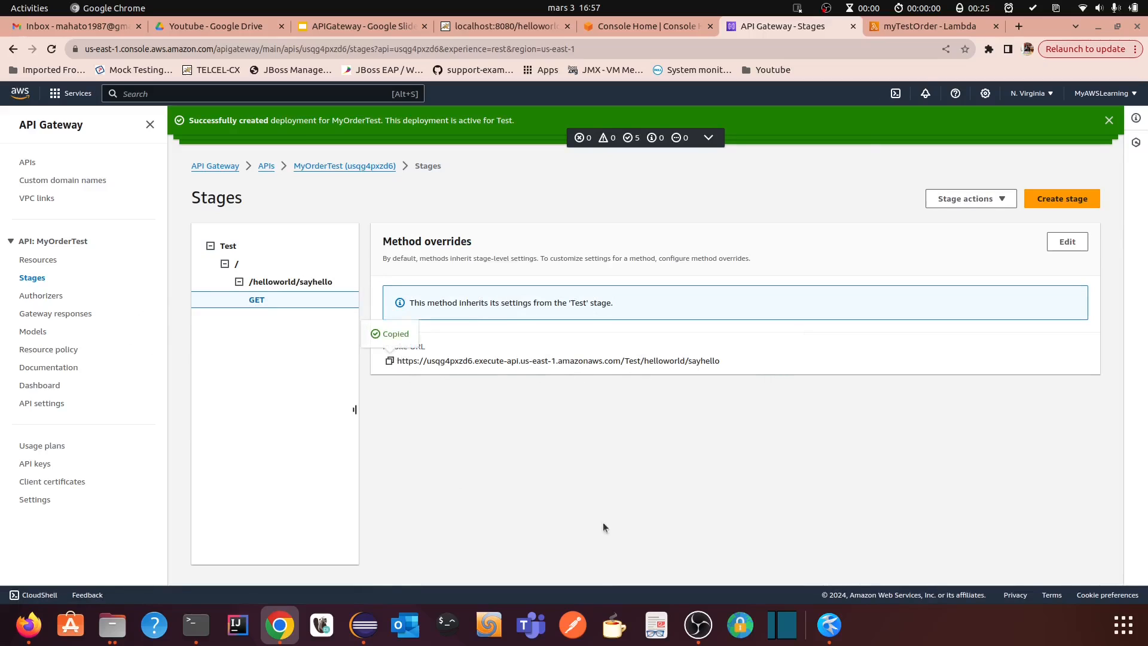
# - Open the copied invoke URL in a new browser tab and examine the returned body text
pyautogui.hotkey('ctrl', 't')
pyautogui.hotkey('ctrl', 'v')
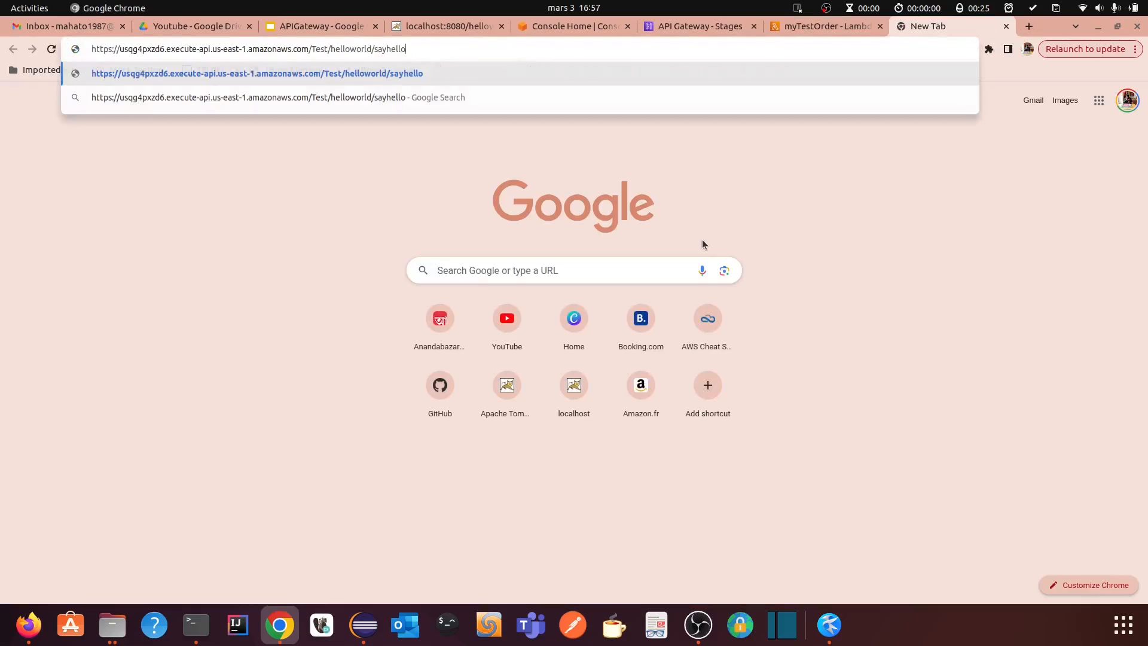
pyautogui.press('Return')
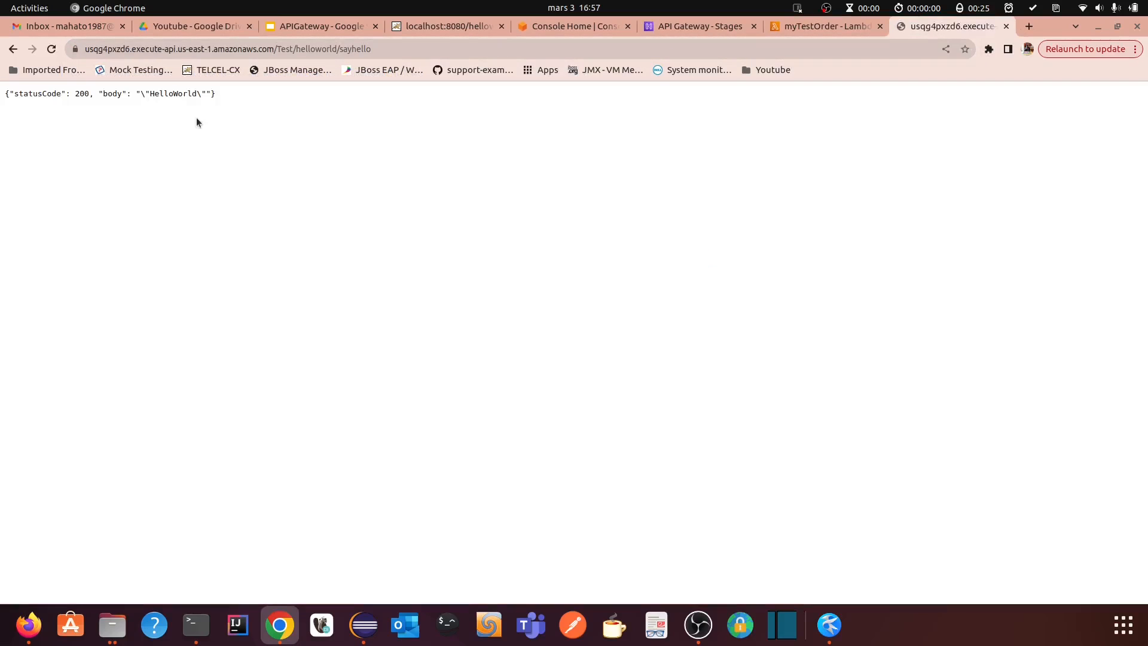
pyautogui.doubleClick(163, 94)
# - Compare the API response with the return value in the myTestOrder function's code
pyautogui.click(820, 26)
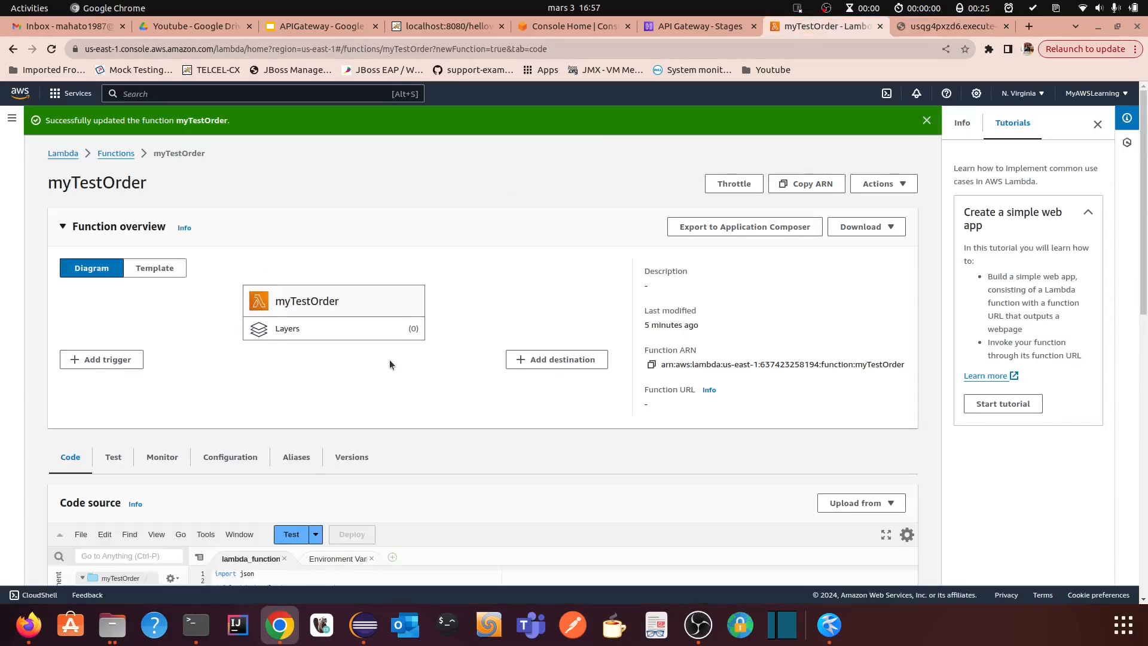
pyautogui.scroll(-5, 371, 359)
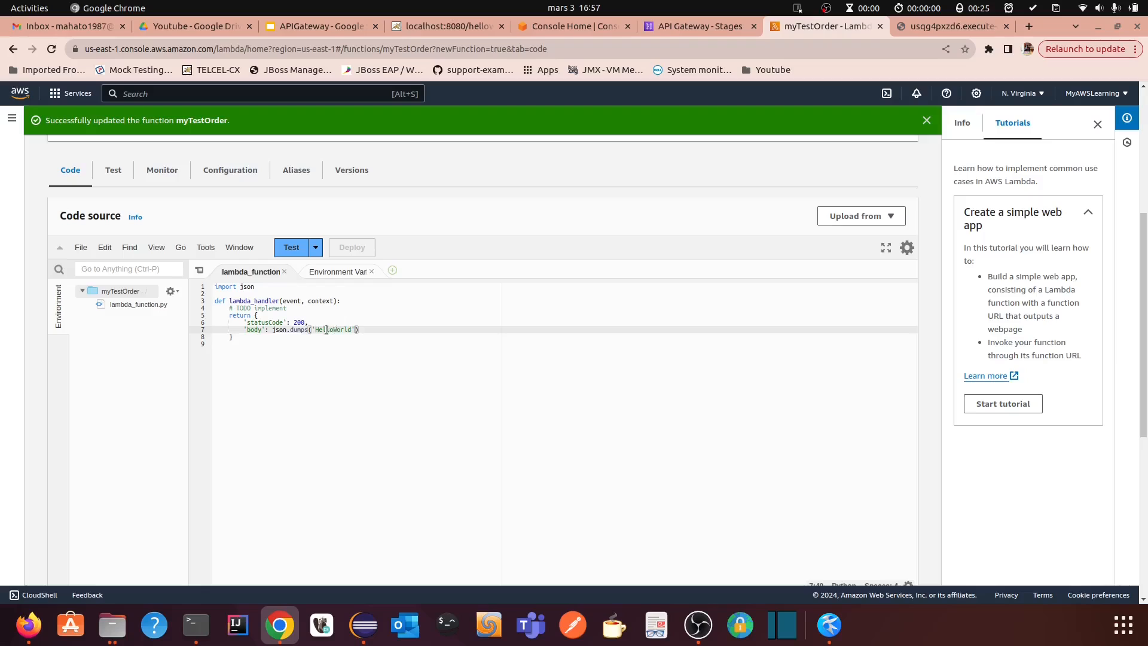
pyautogui.click(954, 28)
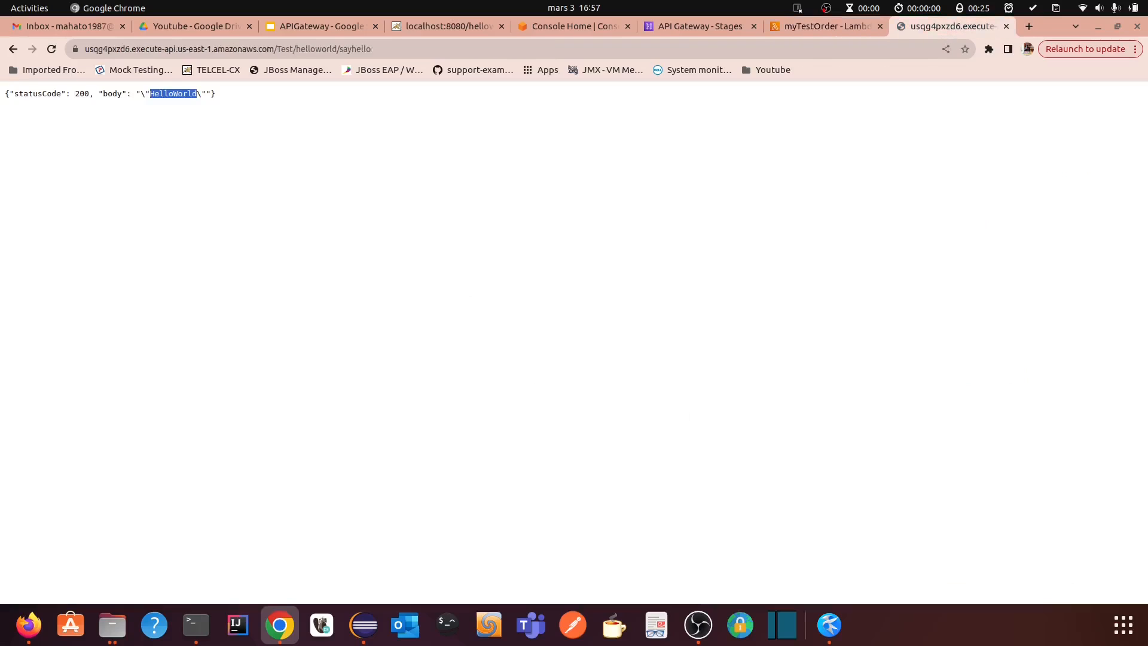
# - Switch to Eclipse and examine the business logic and database call placeholders in the sayHello method
pyautogui.click(363, 624)
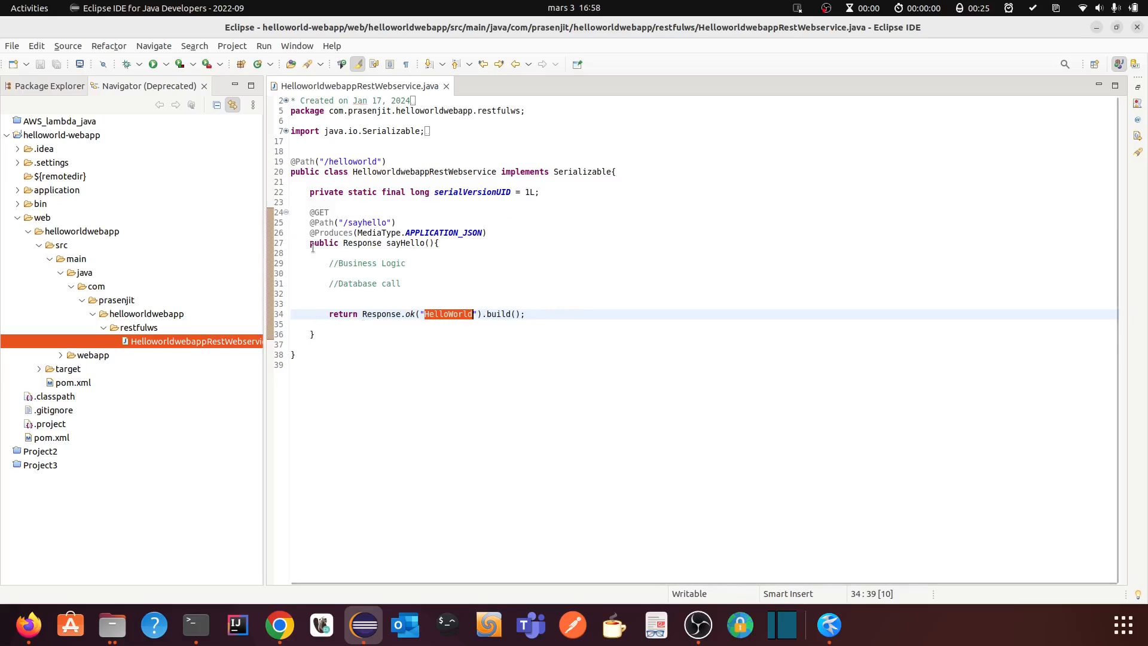
pyautogui.moveTo(330, 273); pyautogui.dragTo(401, 283)
pyautogui.click(353, 274)
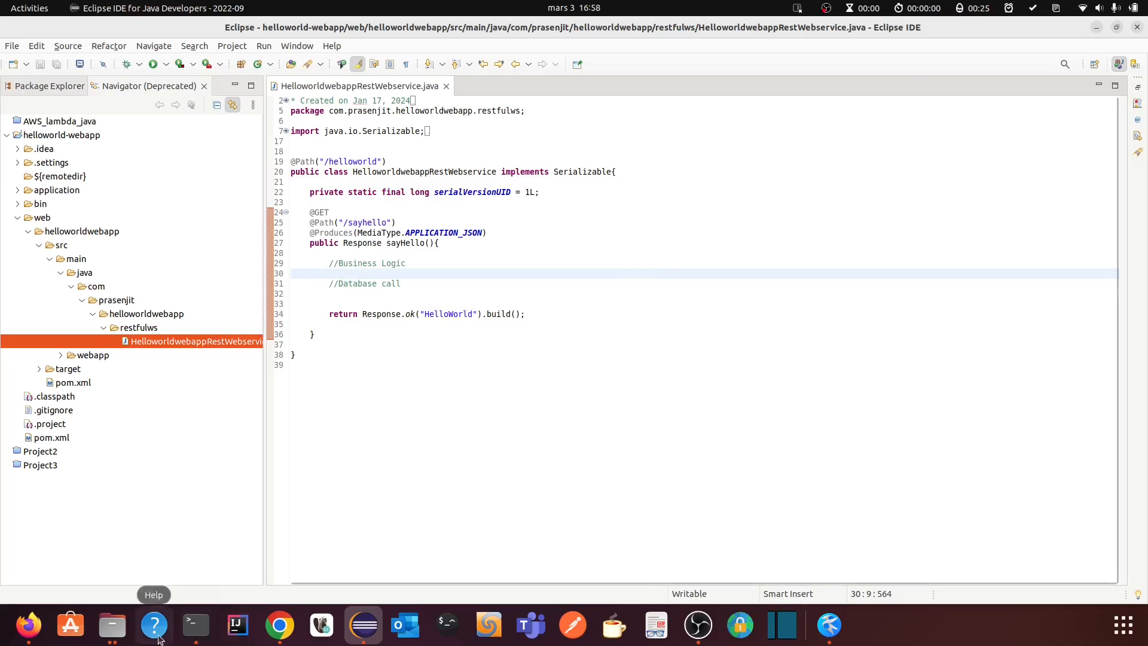
# - Switch to the Files app and view the contents of the apache-tomee-plus-9.1.0 server folder
pyautogui.click(112, 625)
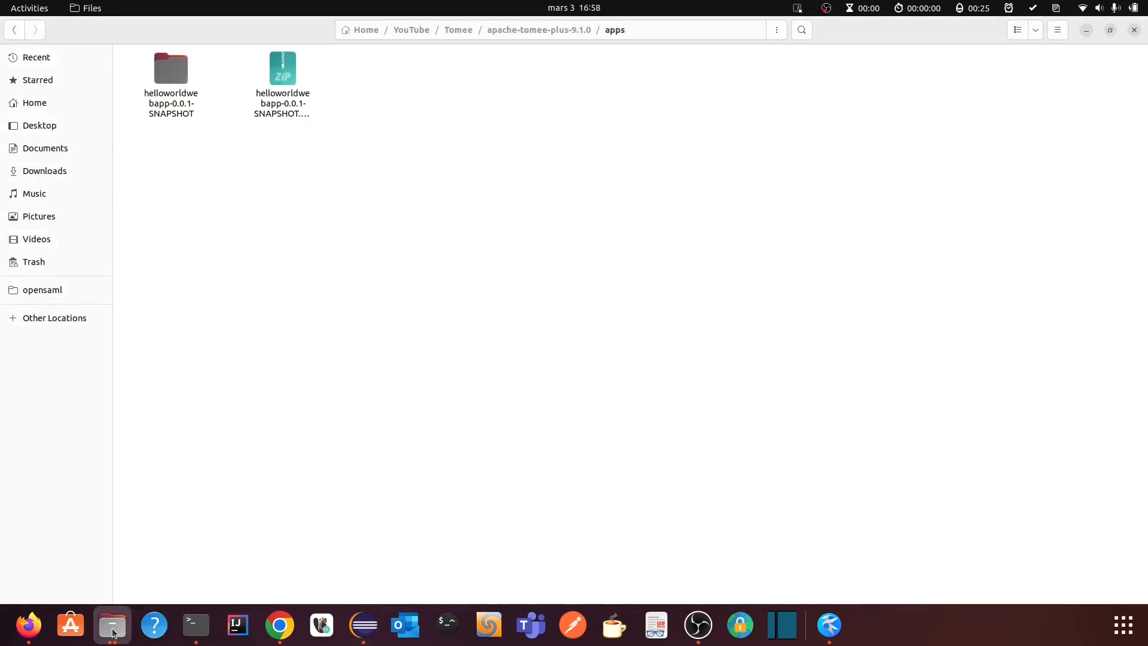
pyautogui.click(537, 30)
pyautogui.click(511, 214)
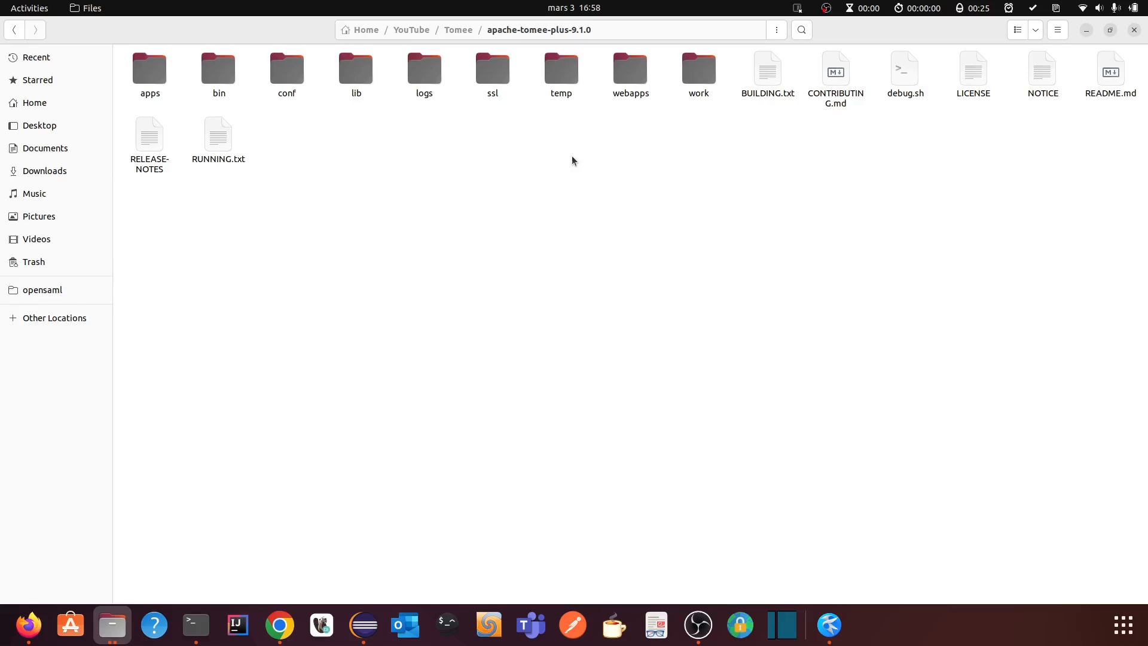
# - Switch back to Chrome and inspect the MyOrderTest API's dashboard metrics and authorizers
pyautogui.click(286, 639)
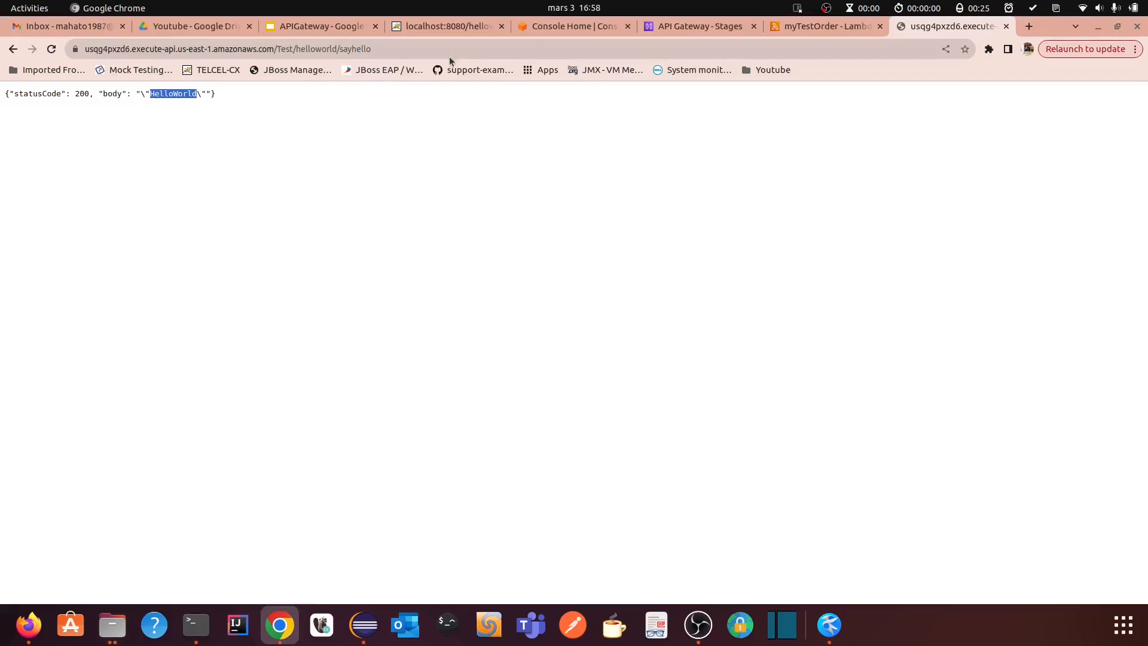
pyautogui.click(566, 29)
pyautogui.click(736, 30)
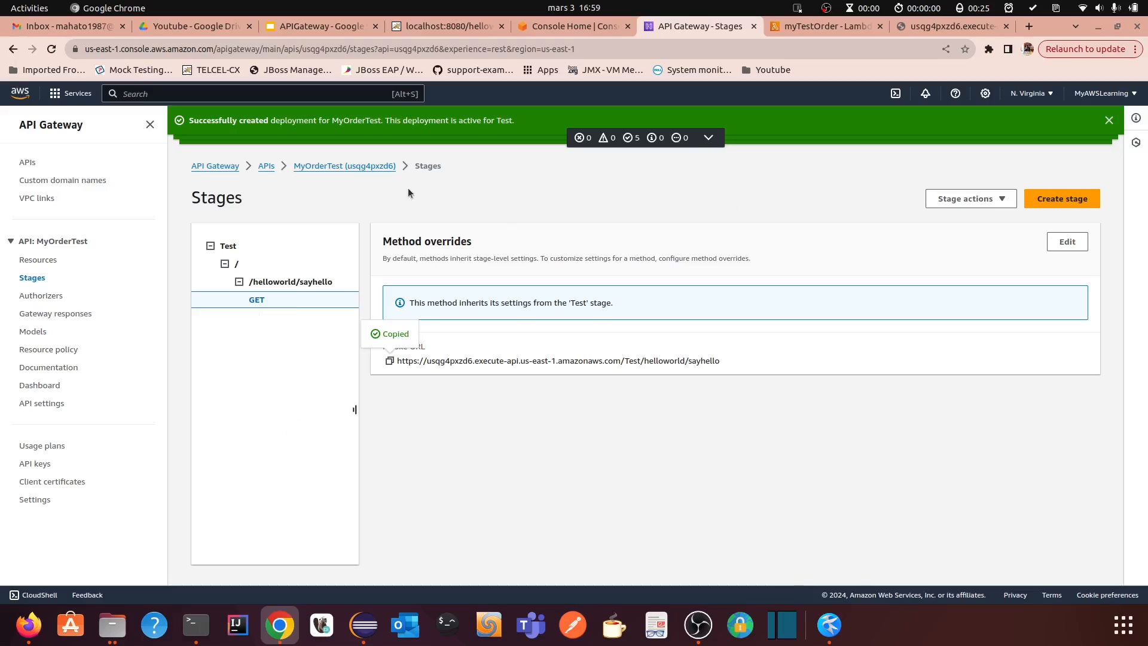
pyautogui.click(41, 386)
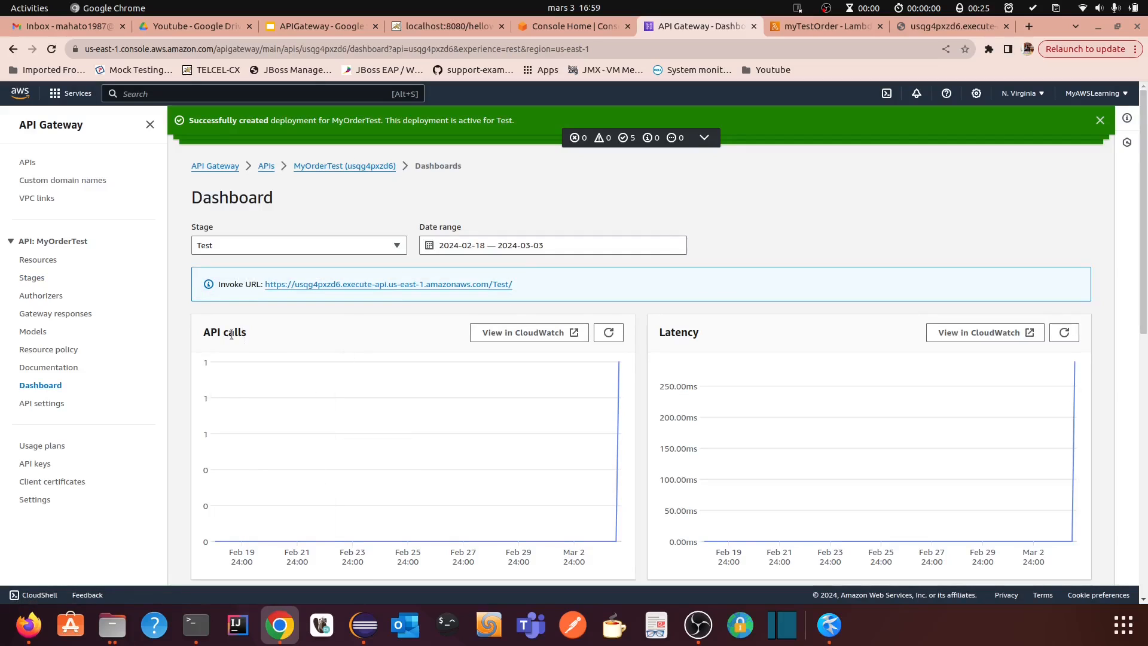
pyautogui.scroll(-5, 389, 408)
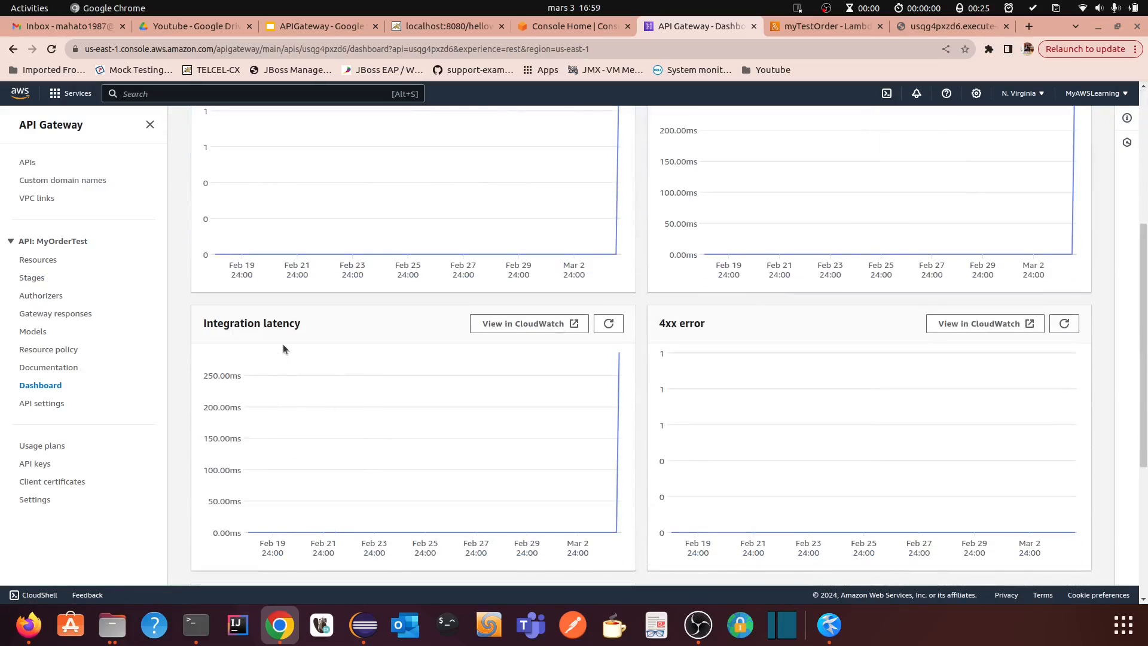
pyautogui.scroll(-5, 742, 334)
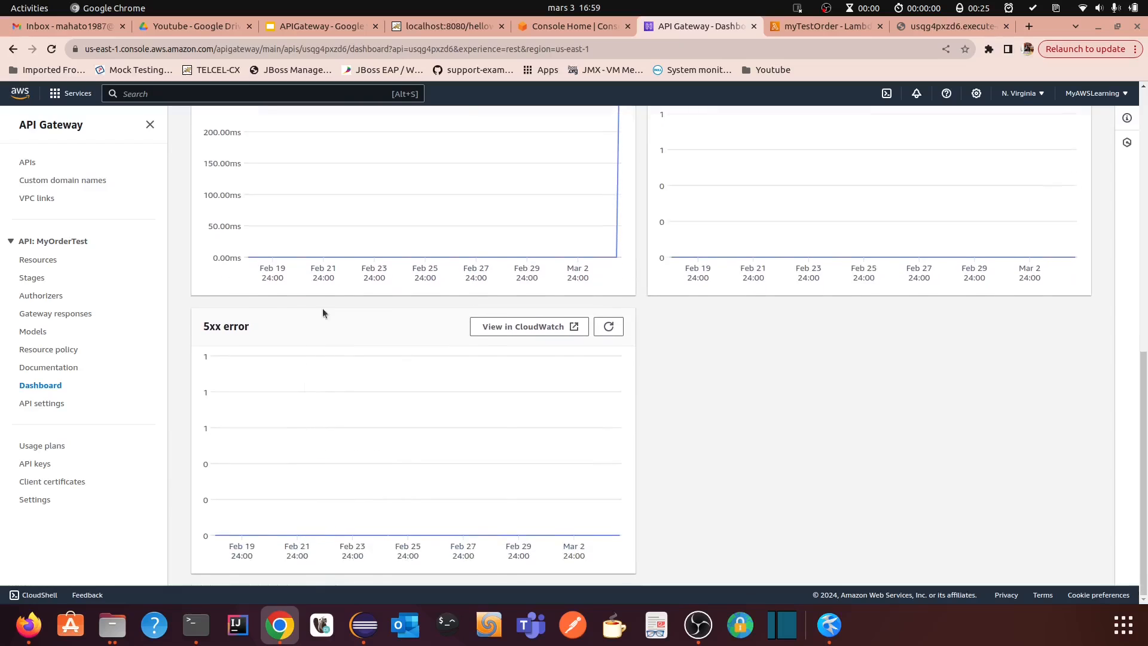
pyautogui.scroll(10, 760, 425)
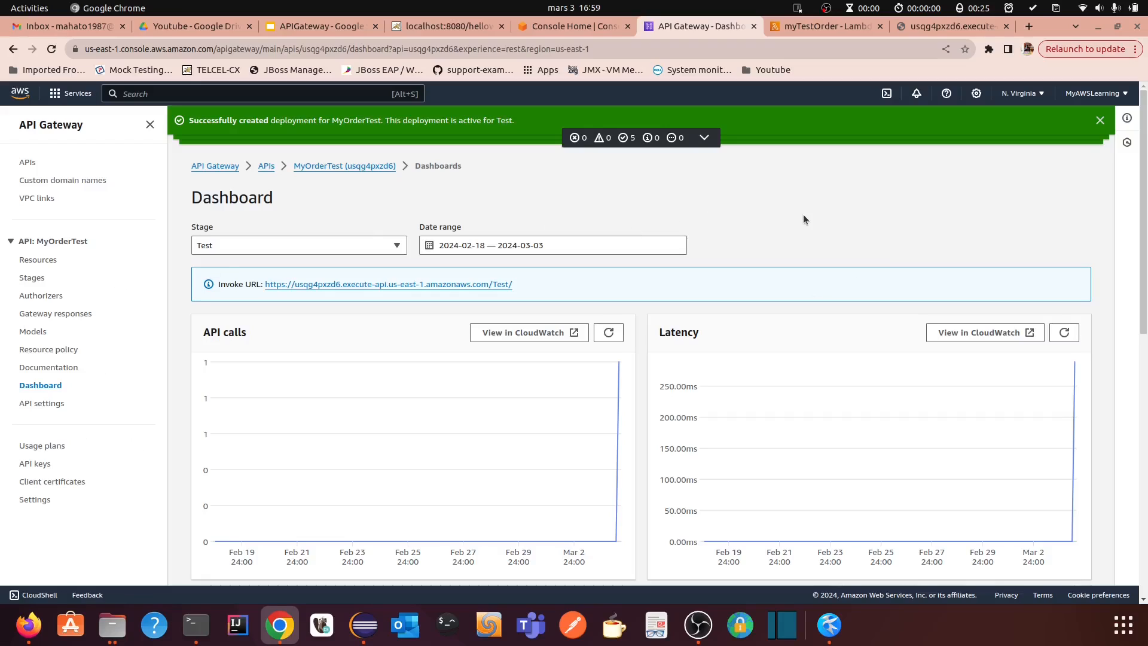
pyautogui.click(40, 297)
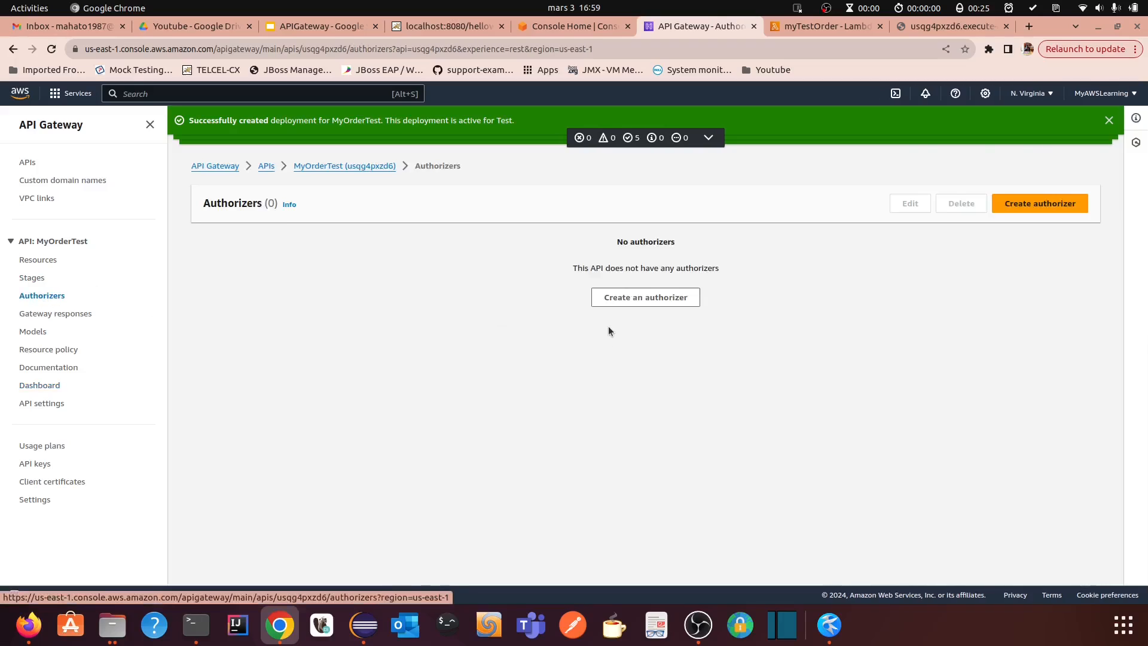